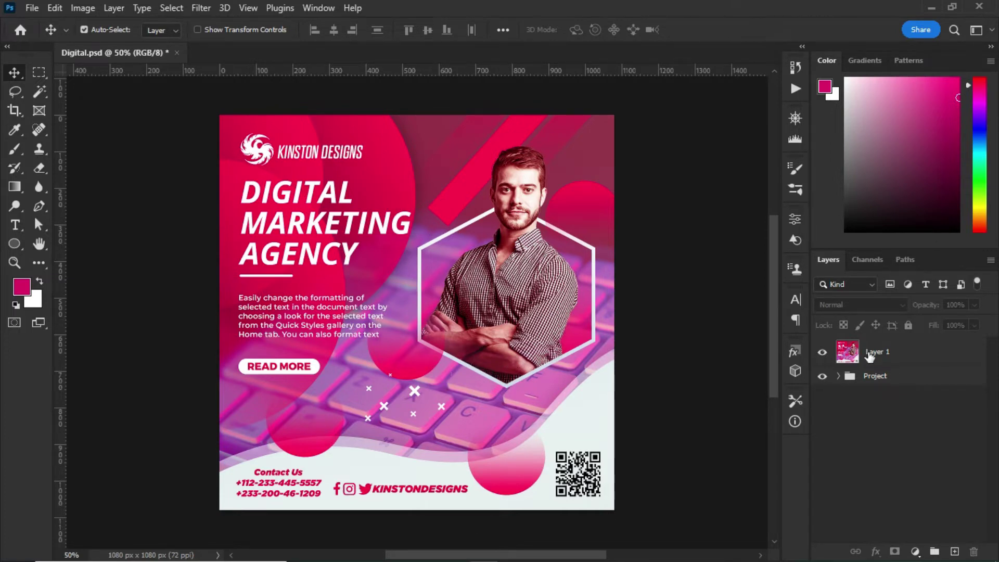
Step: Expand the Project group and hide the merged flyer image on Layer 1, leaving the white BG layer showing
left_click(896, 351)
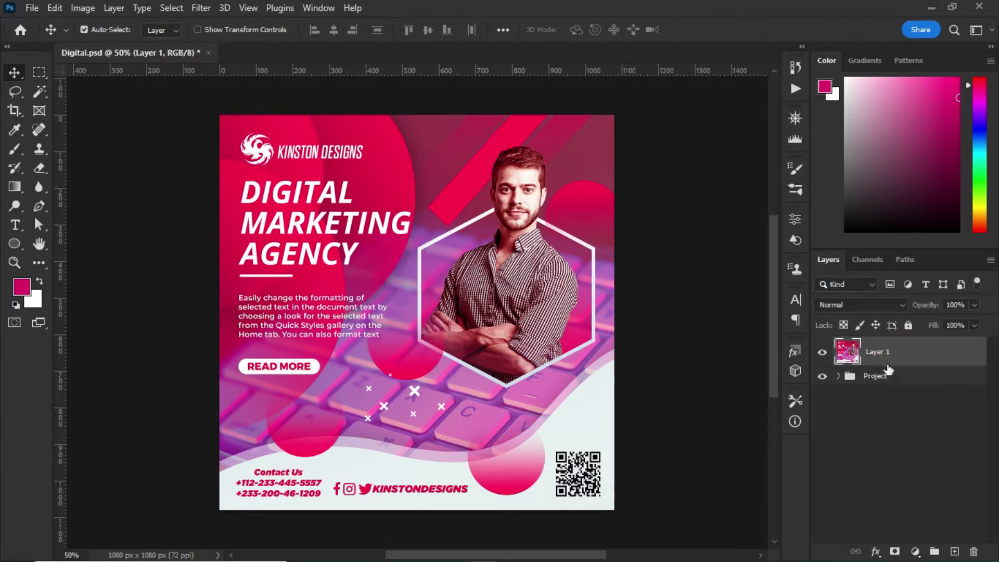
left_click(870, 378)
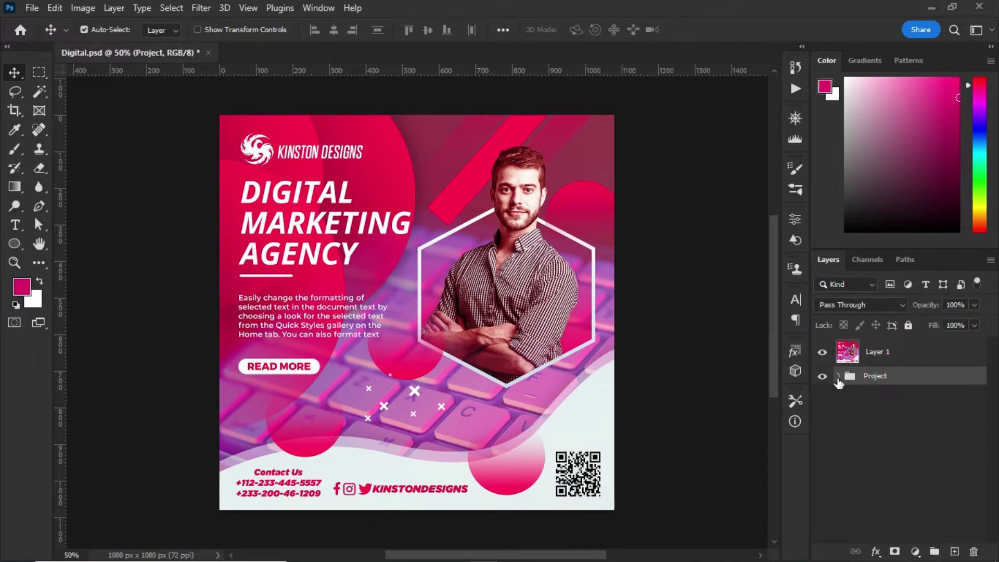
left_click(837, 376)
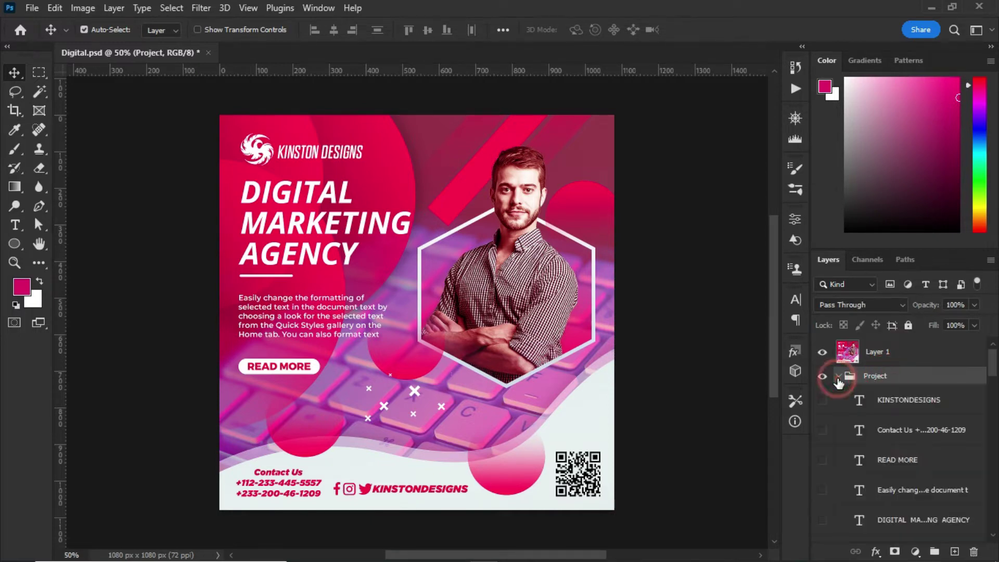
left_click(821, 355)
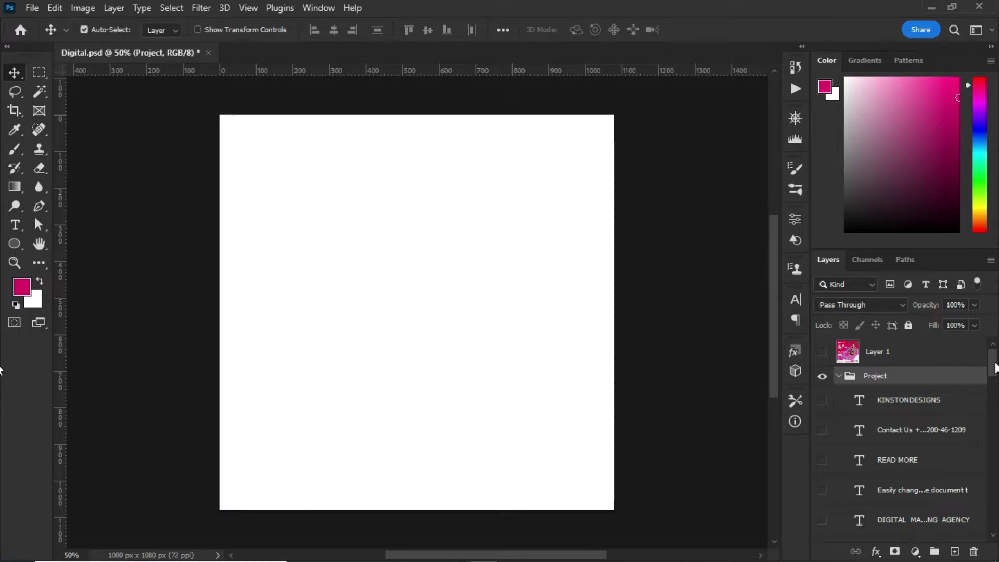
left_click_drag(992, 360, 976, 529)
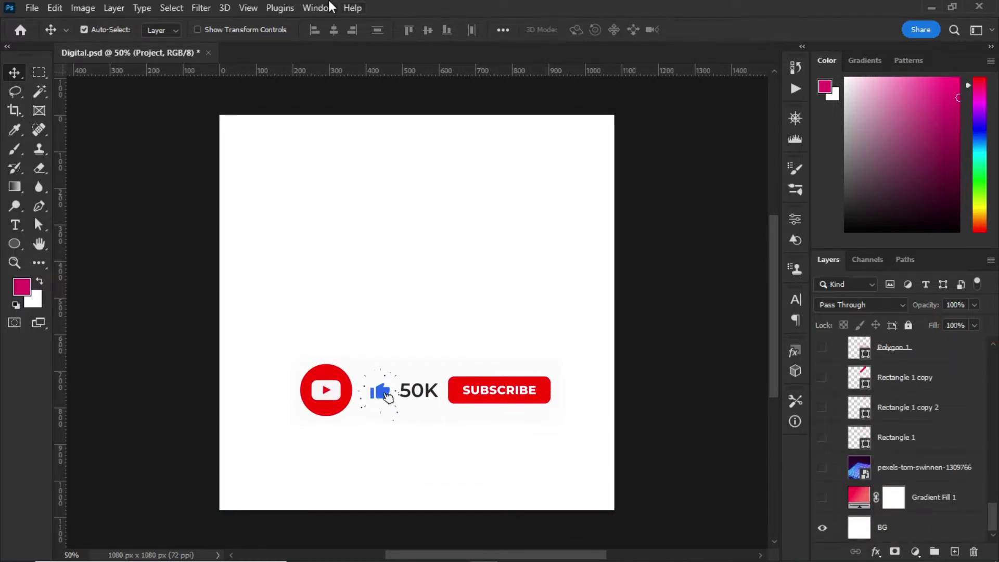
Step: Create a new 1080 x 1080 px document at 72 ppi from the Insta Square preset and close it again
left_click(32, 9)
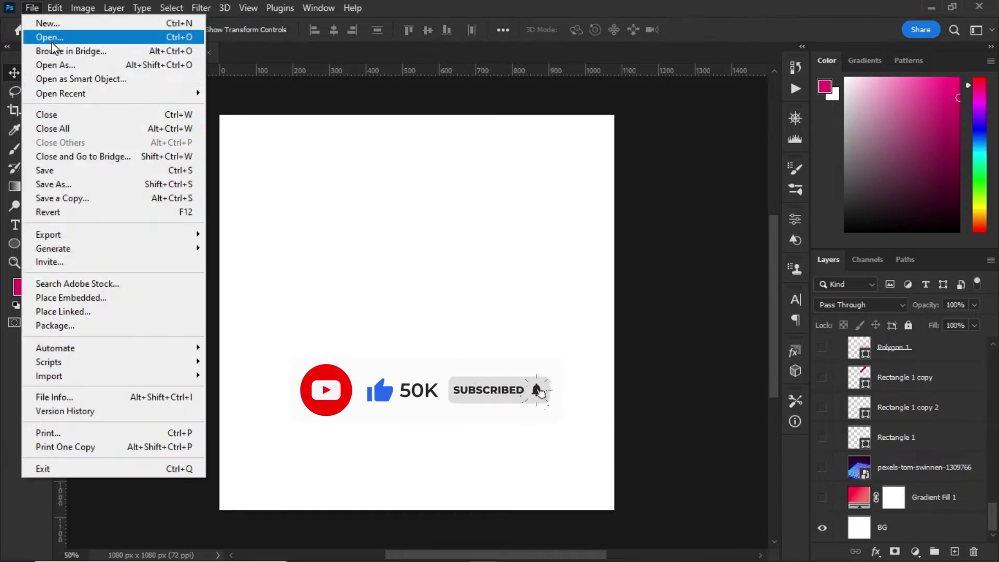
left_click(66, 26)
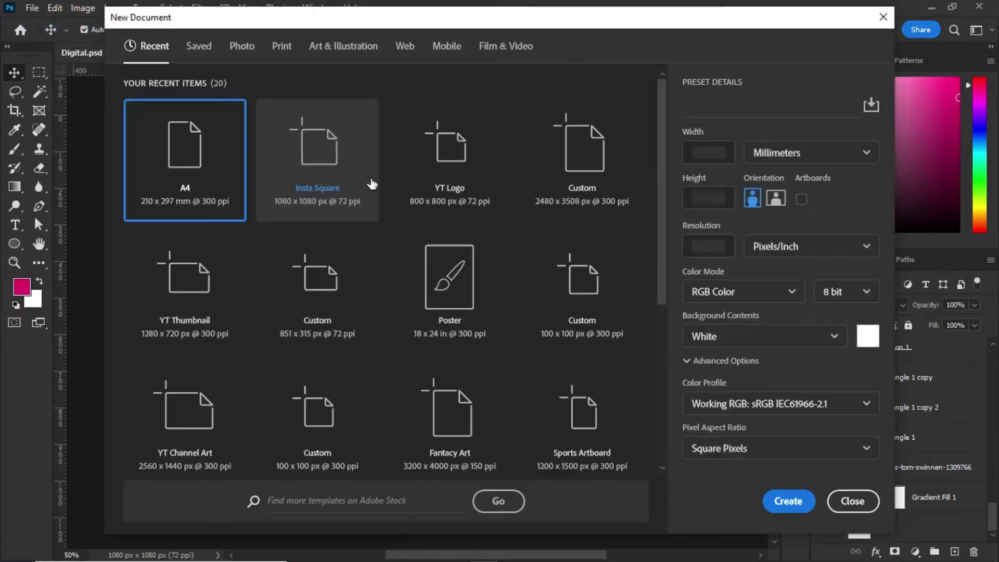
left_click(334, 159)
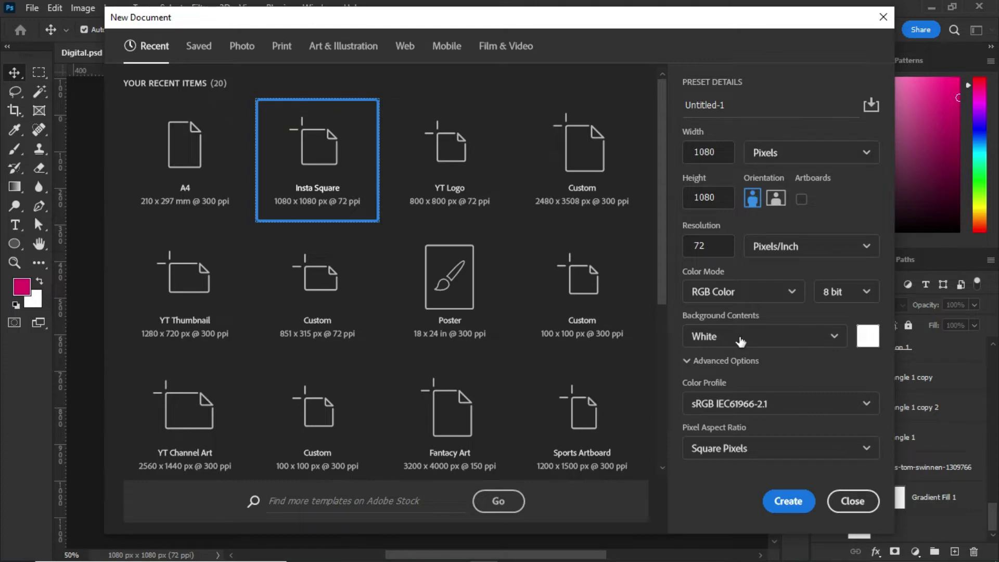
left_click(785, 501)
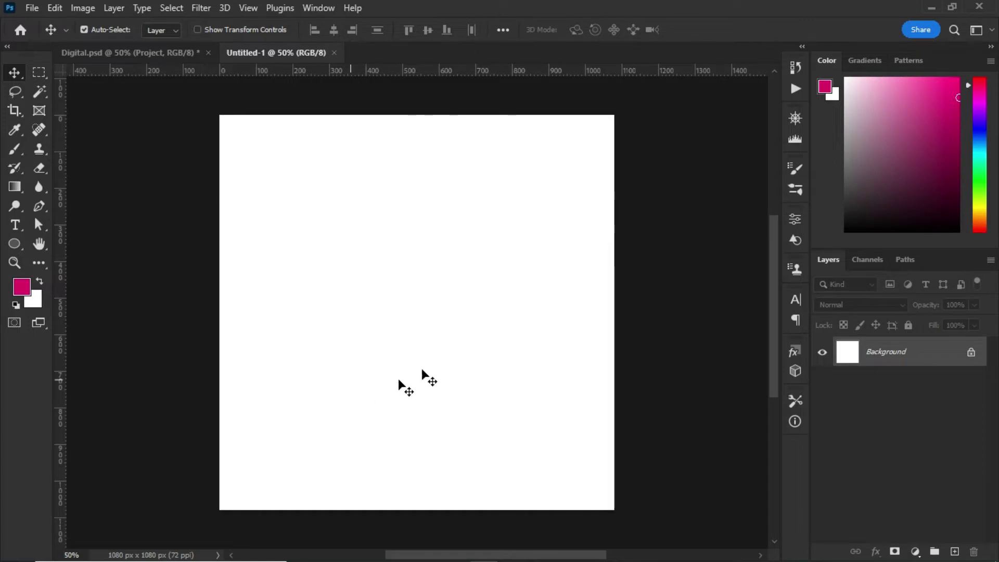
left_click(334, 53)
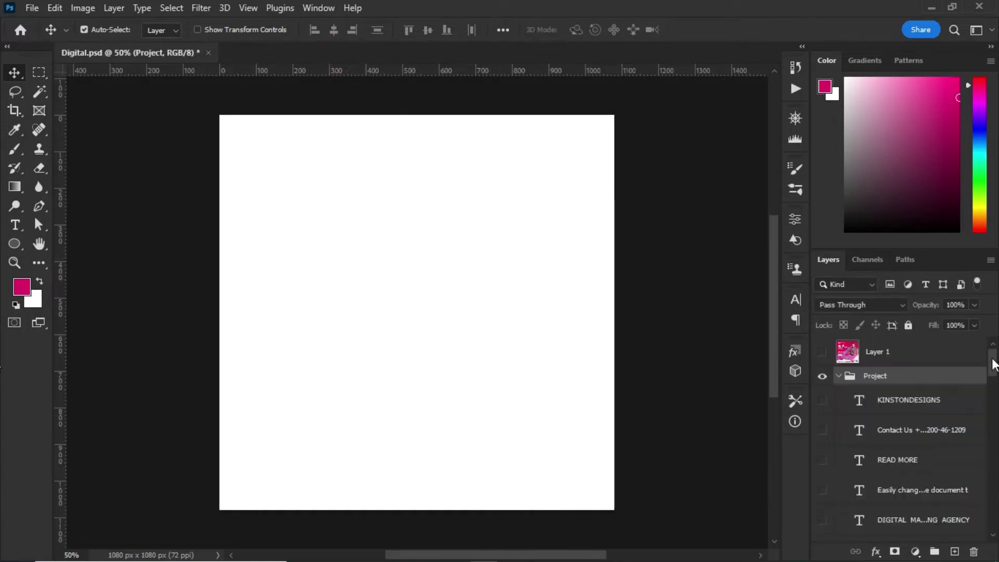
Step: Select the BG layer at the end of the Project group and invert it to black
left_click_drag(993, 365, 978, 534)
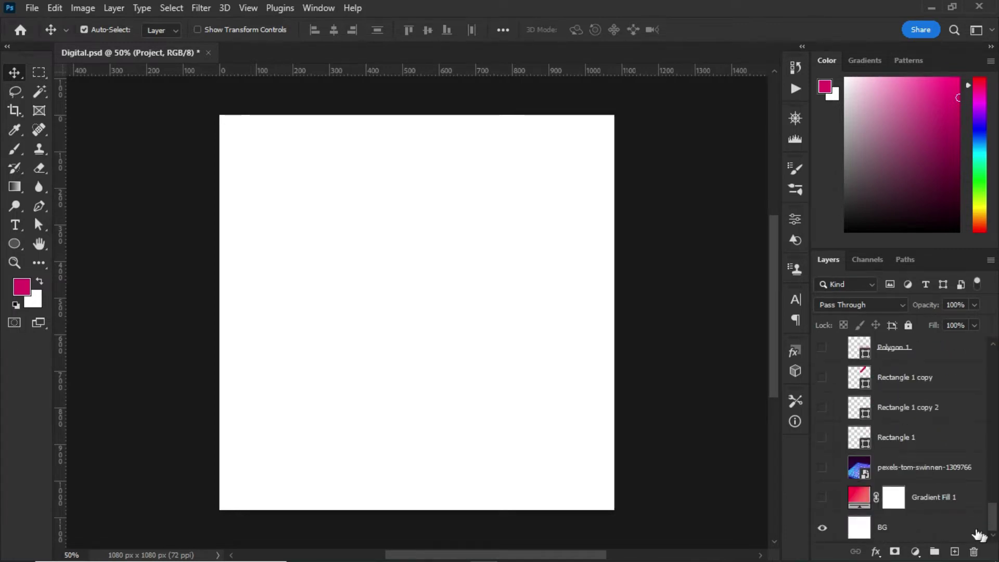
left_click(867, 531)
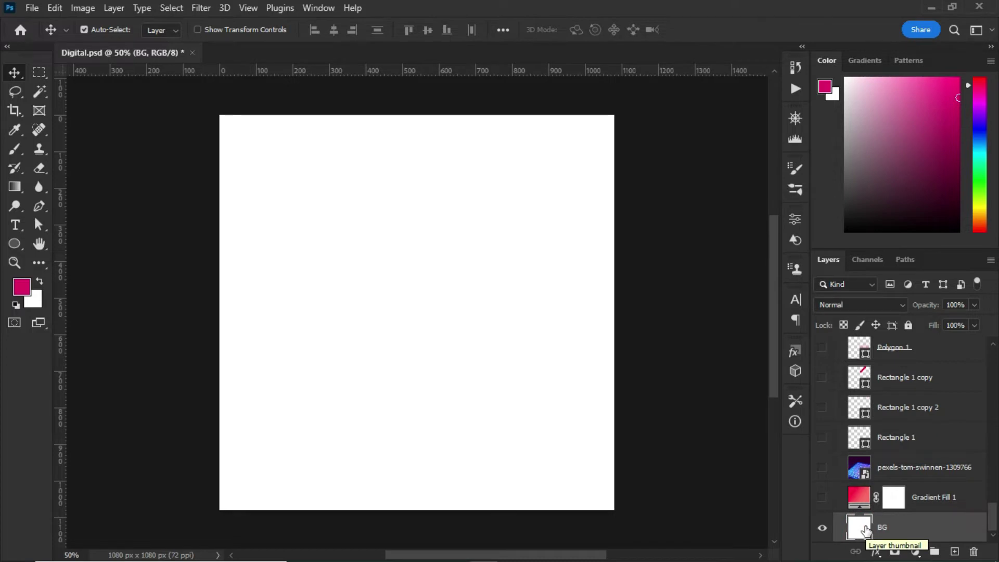
key("ctrl+i")
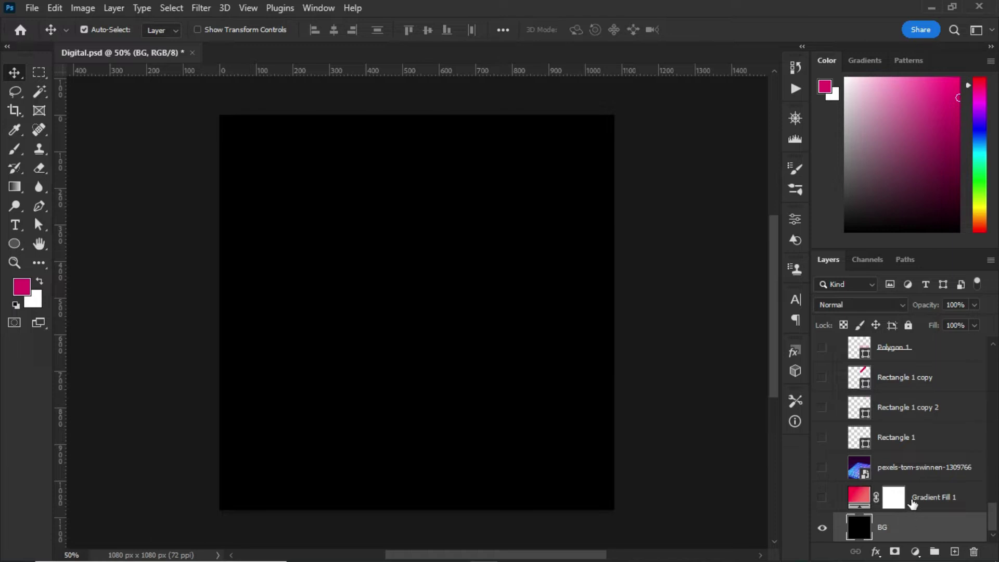
Step: Show the Gradient Fill 1 layer above the black background and select it
left_click(915, 551)
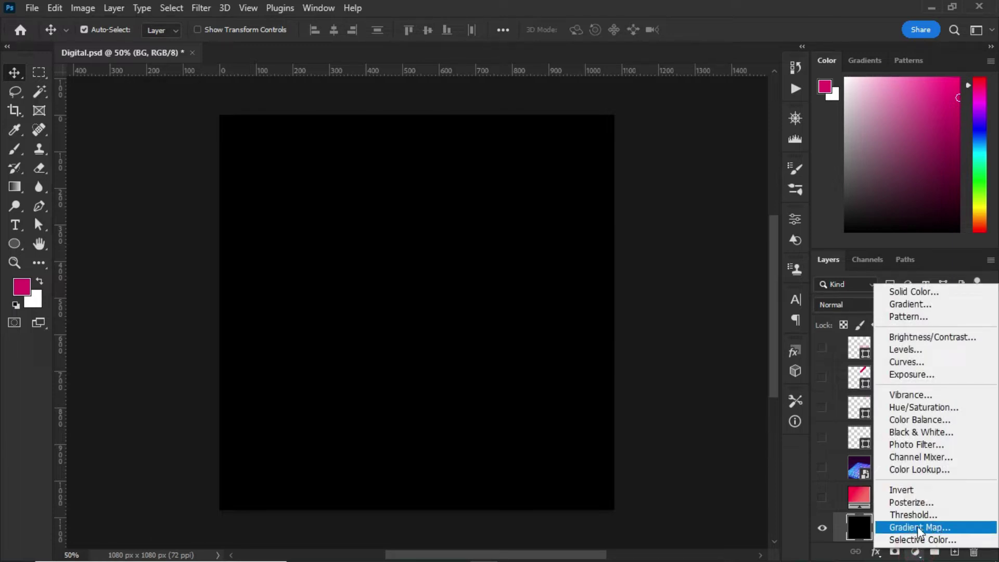
left_click(857, 491)
left_click(822, 497)
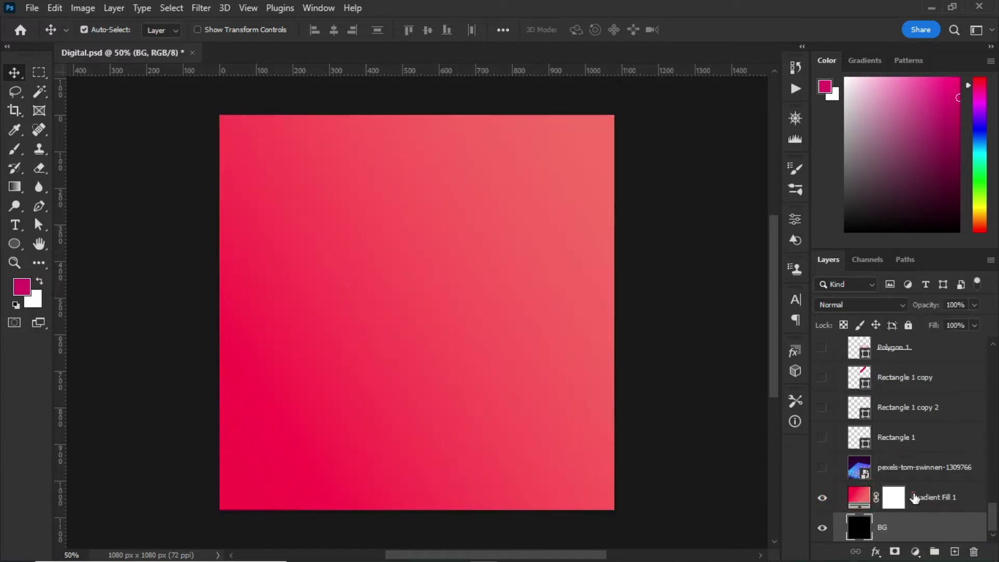
left_click(915, 497)
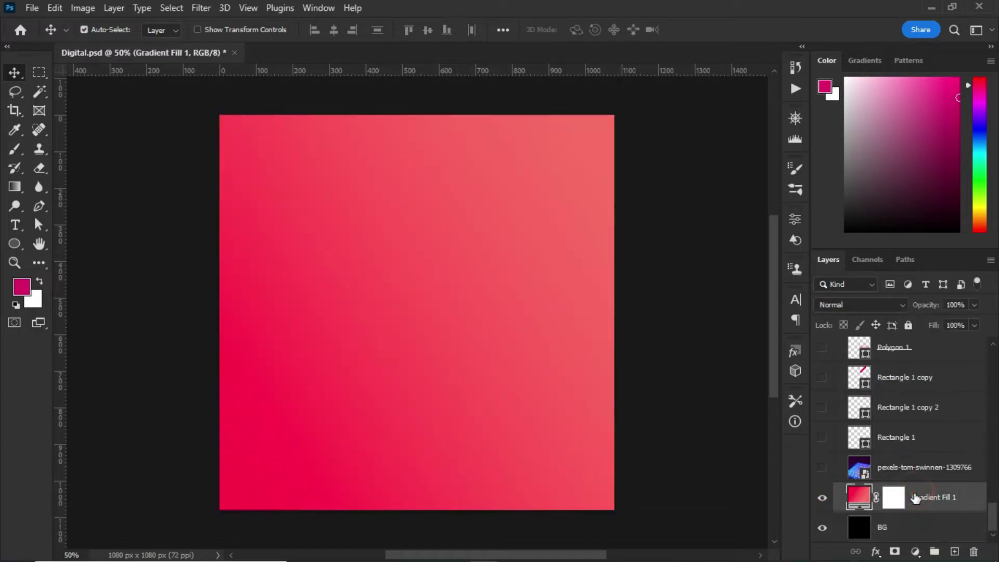
Step: Examine the settings and colour stops of the Gradient Fill 1 layer, leaving them without changes
left_click(866, 501)
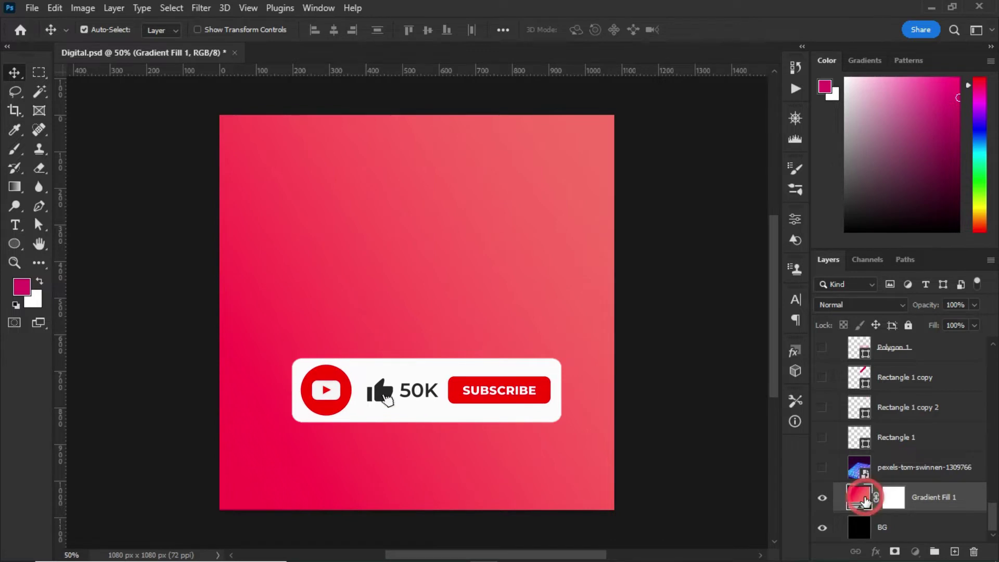
left_click(572, 145)
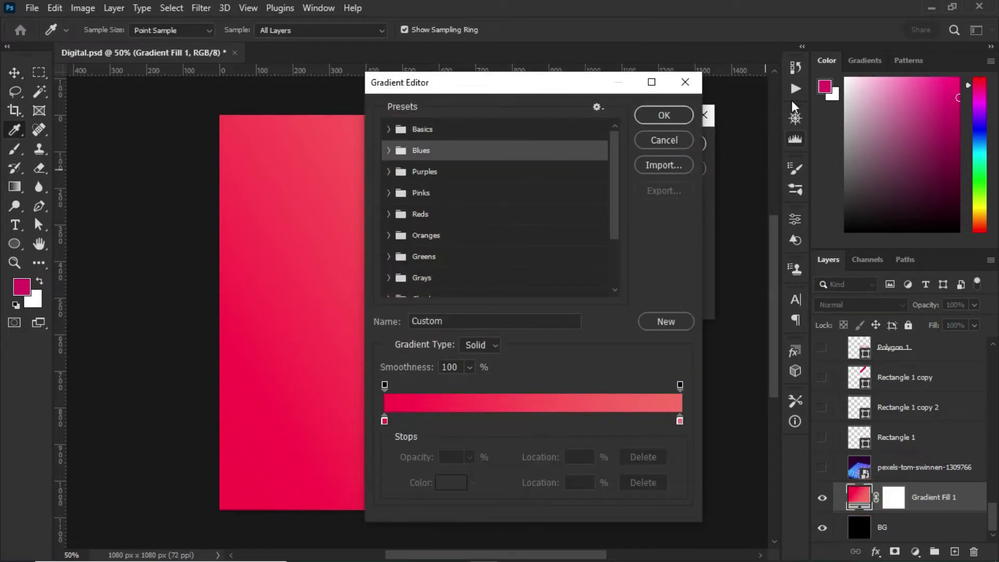
left_click(662, 141)
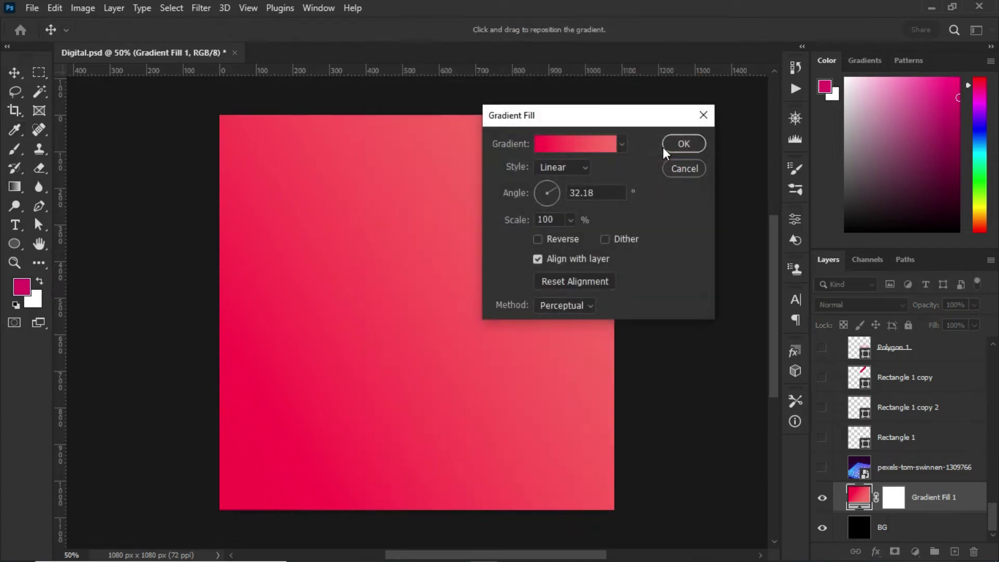
left_click(684, 170)
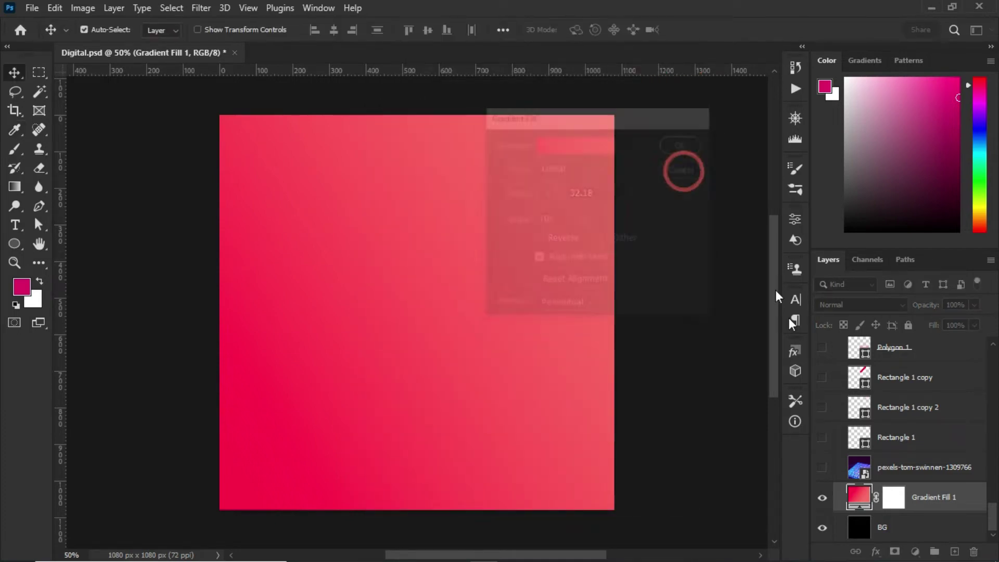
Step: Show the keyboard photo layer and the diagonal stripe layers Rectangle 1 and Rectangle 1 copy 2
left_click(887, 468)
left_click(822, 468)
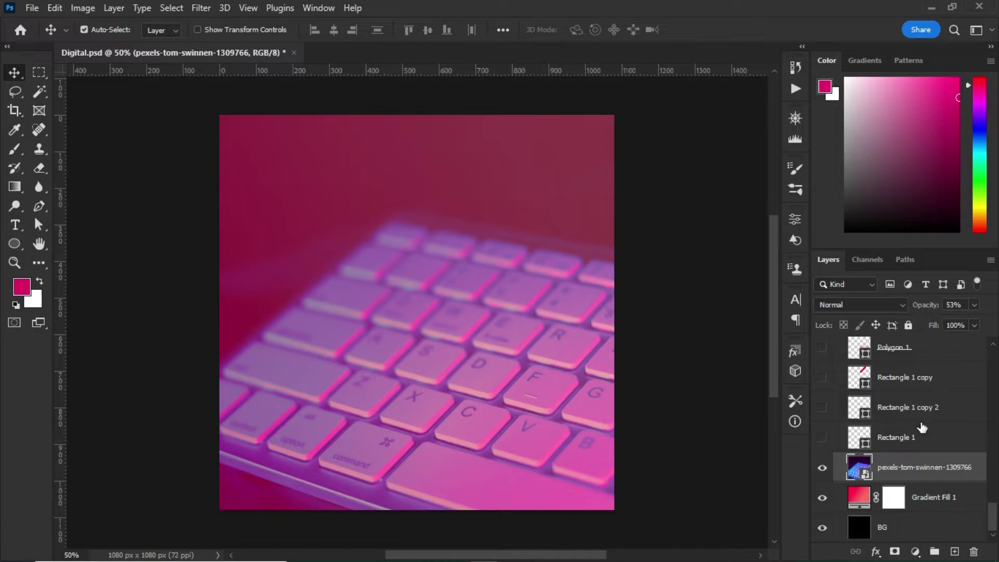
left_click(916, 437)
left_click(822, 438)
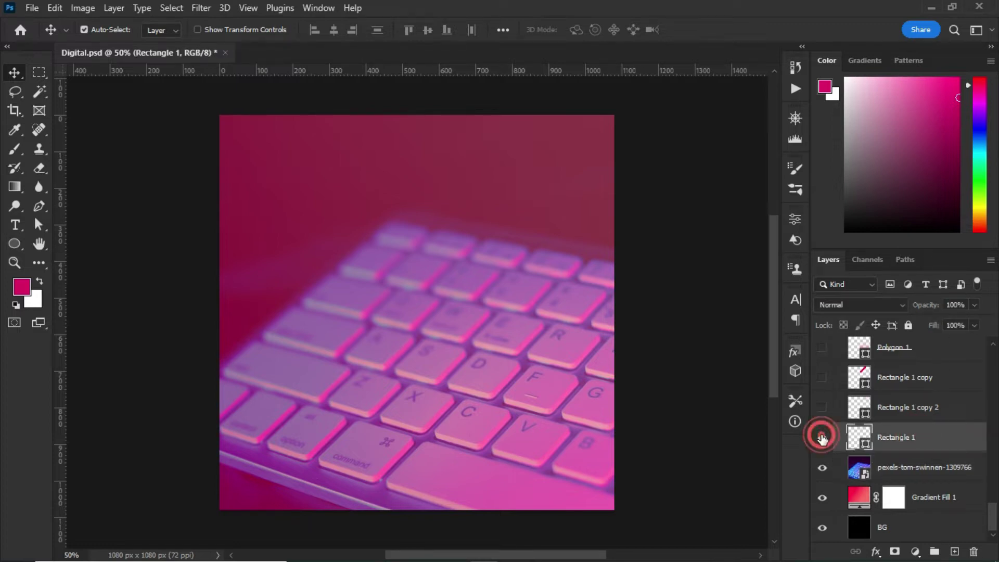
left_click(821, 409)
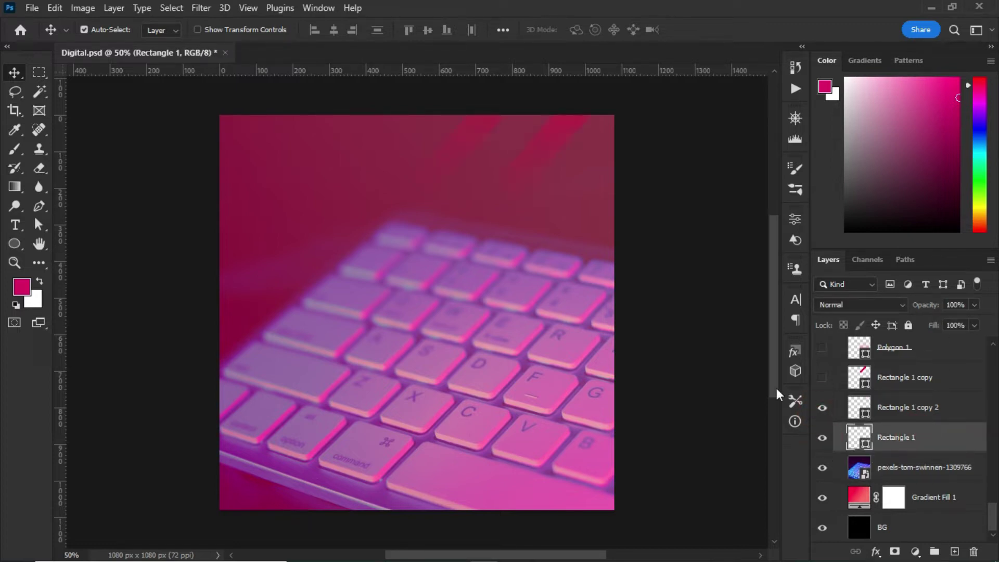
Step: Add a new layer above Rectangle 1 and draw a horizontal rectangle of about 837 x 98 px across the canvas middle
left_click(15, 244)
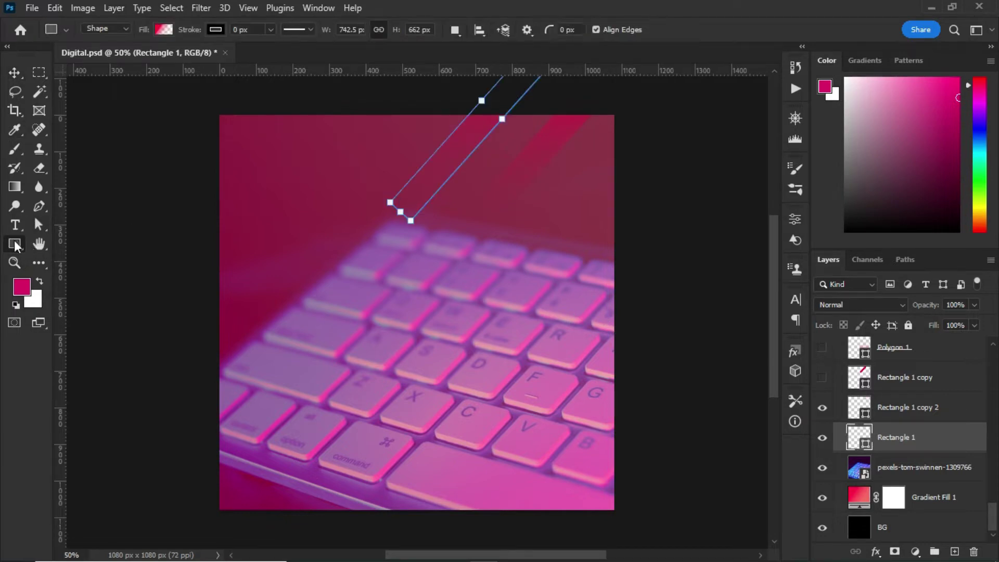
right_click(15, 244)
left_click(61, 245)
left_click(954, 552)
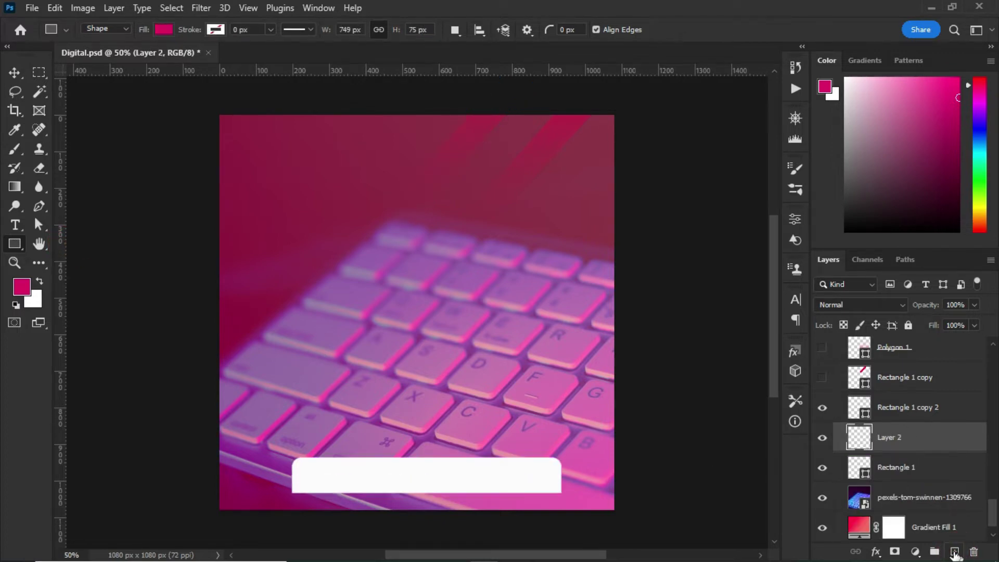
left_click_drag(257, 283, 563, 317)
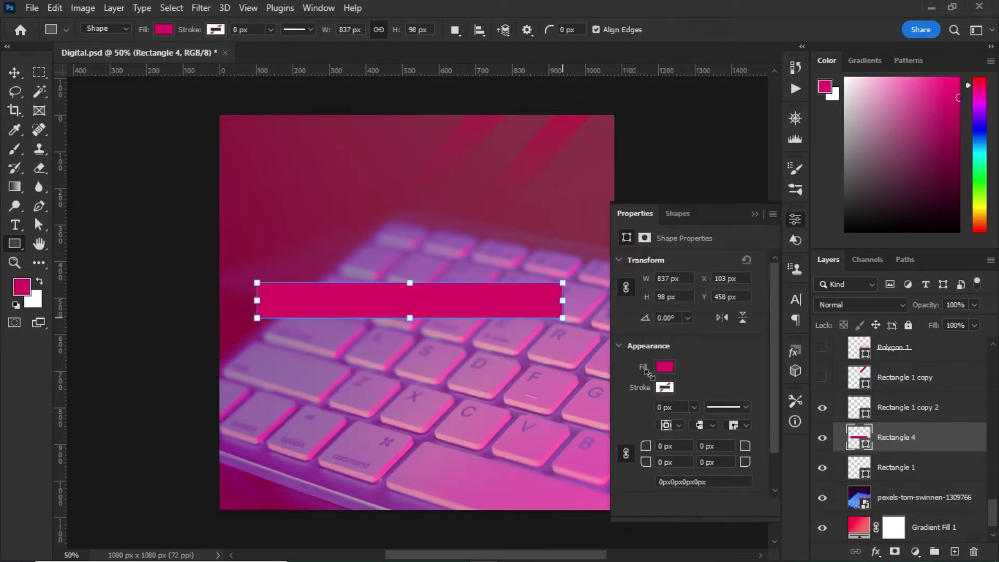
Step: Fill the new rectangle with the pink-to-transparent linear gradient at an angle of -176
left_click(664, 367)
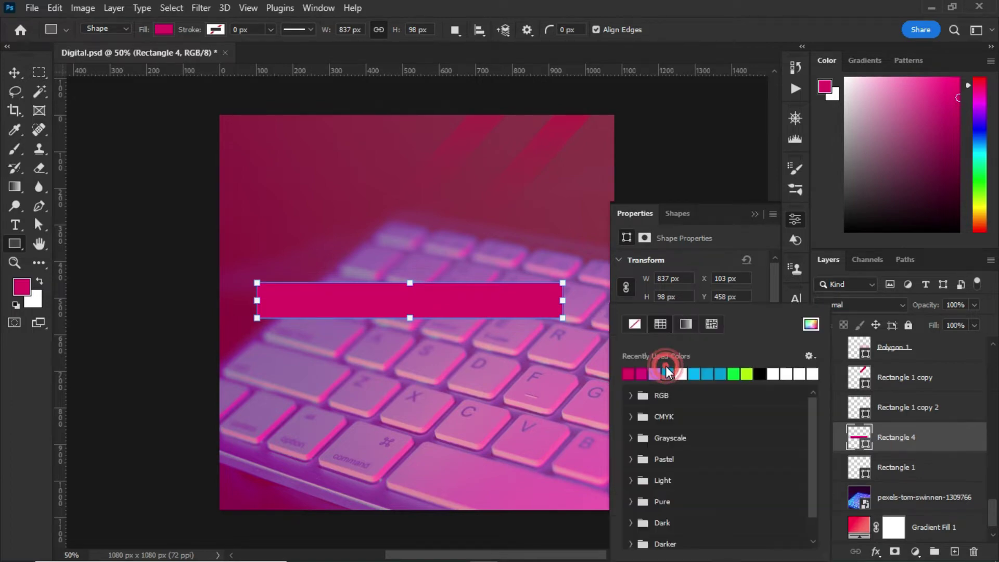
left_click(687, 324)
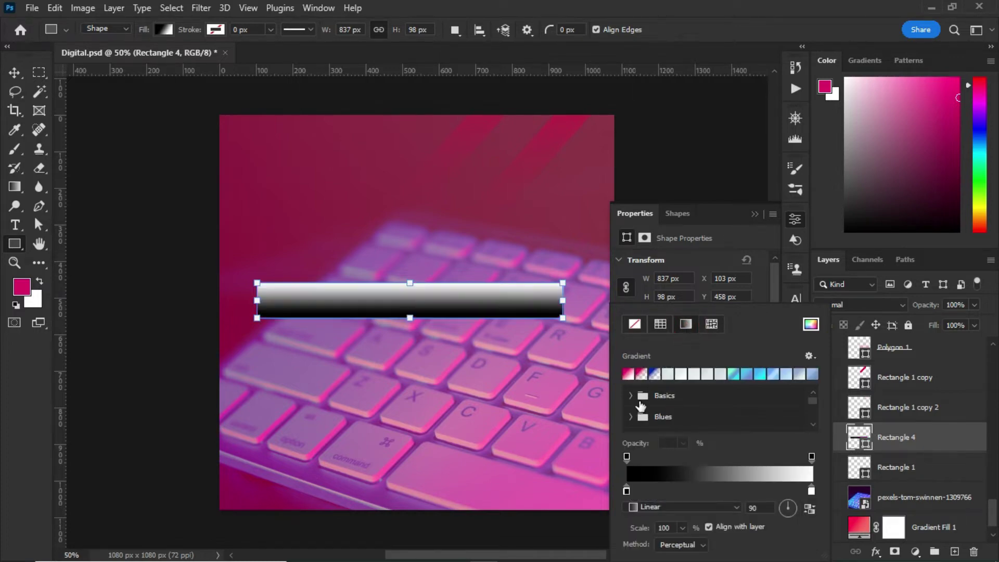
left_click(638, 373)
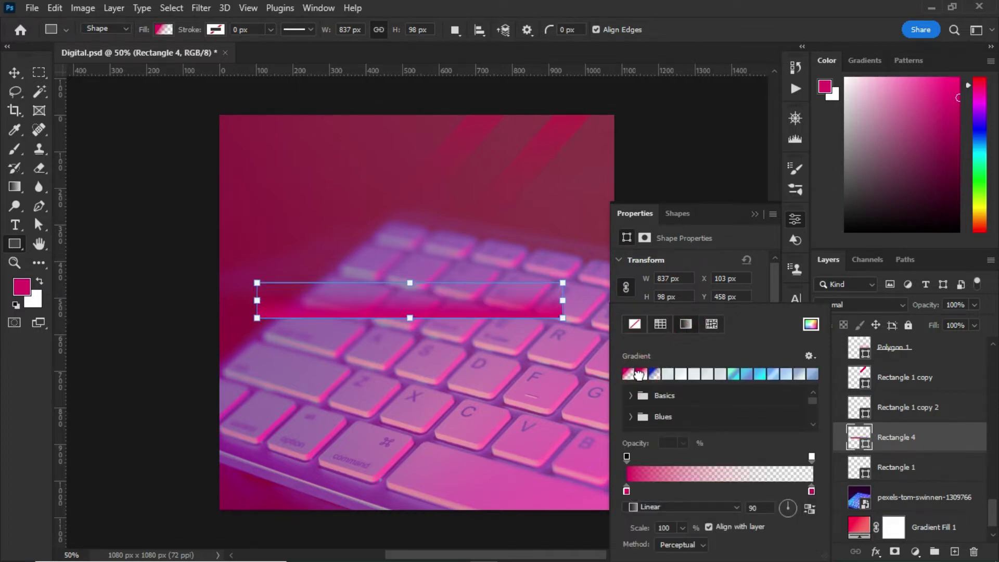
left_click(782, 508)
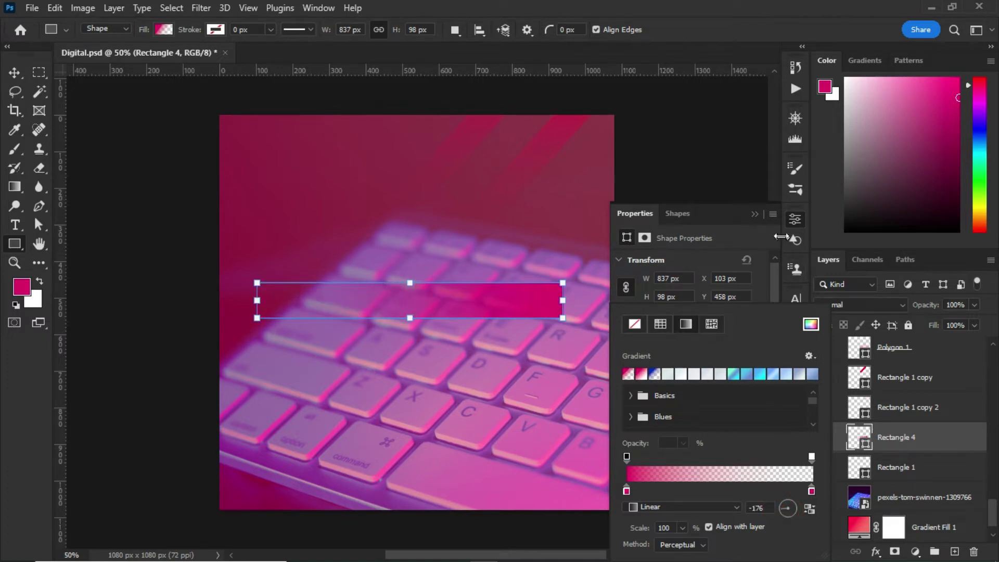
left_click(754, 214)
left_click(753, 214)
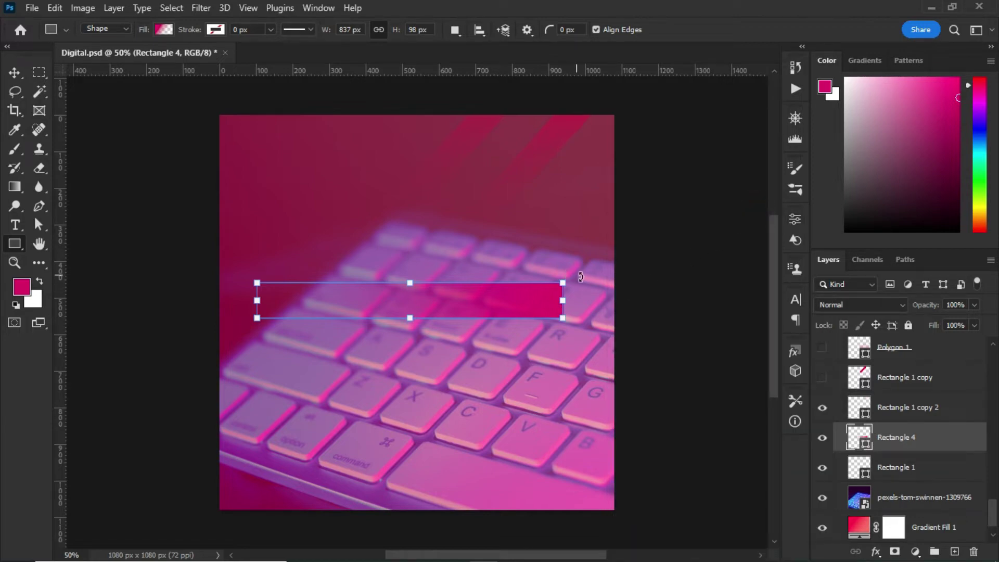
Step: Rotate the gradient rectangle into a diagonal stripe and move it slightly towards the canvas's upper left
left_click_drag(584, 269, 217, 216)
left_click(14, 73)
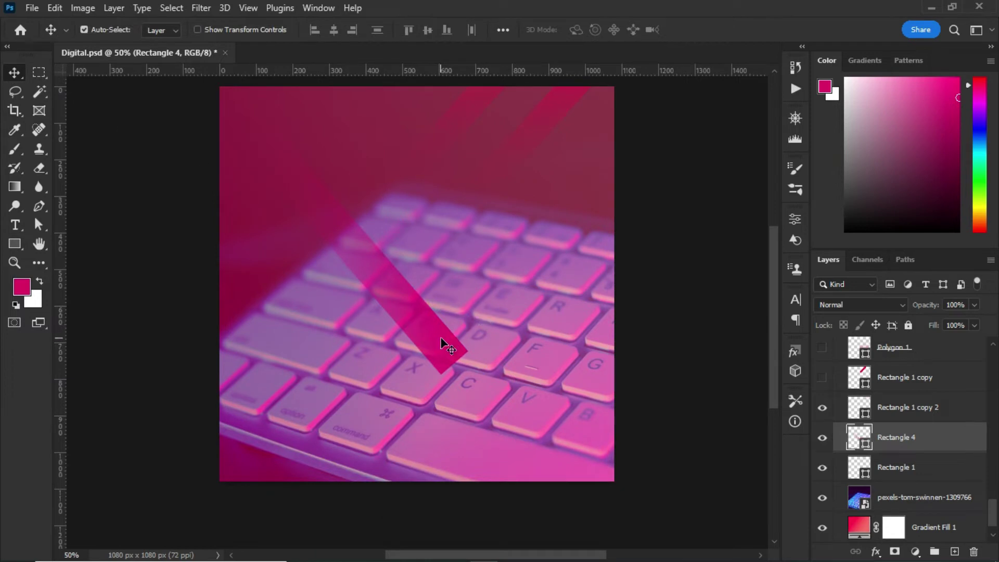
left_click_drag(442, 344, 431, 312)
Step: Set the diagonal stripe's gradient angle to -4 so its opaque end is reversed
left_click(15, 244)
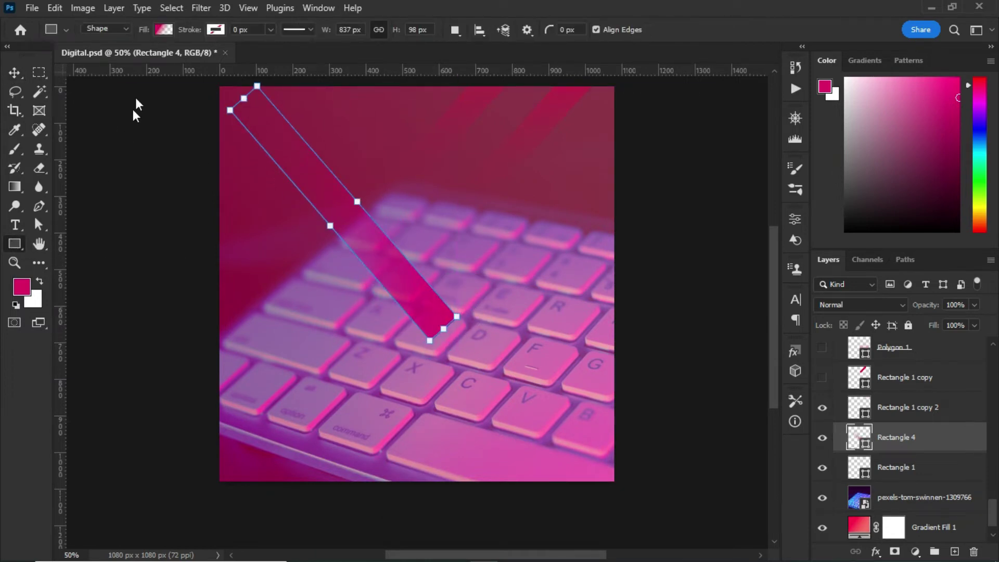
left_click(164, 30)
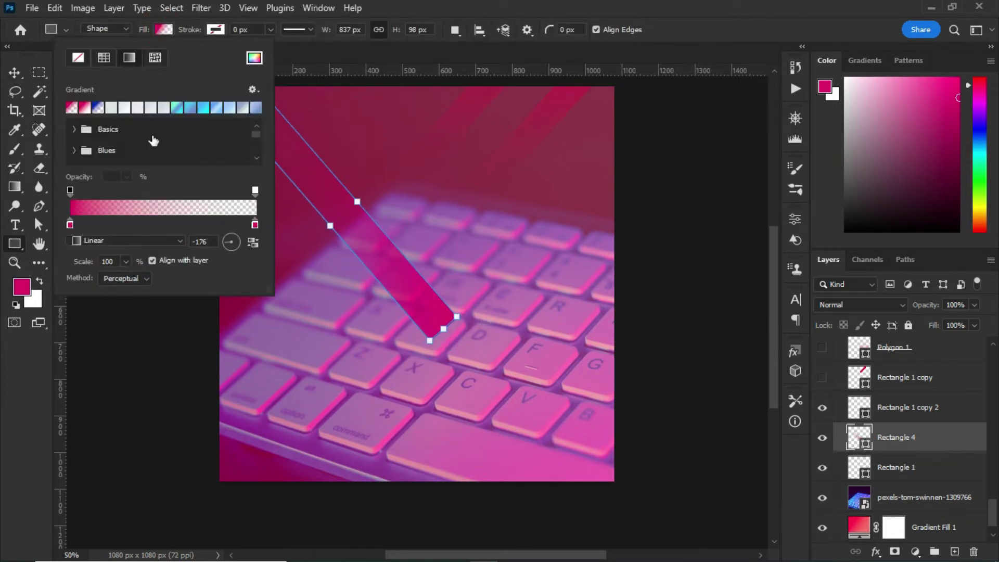
left_click(236, 242)
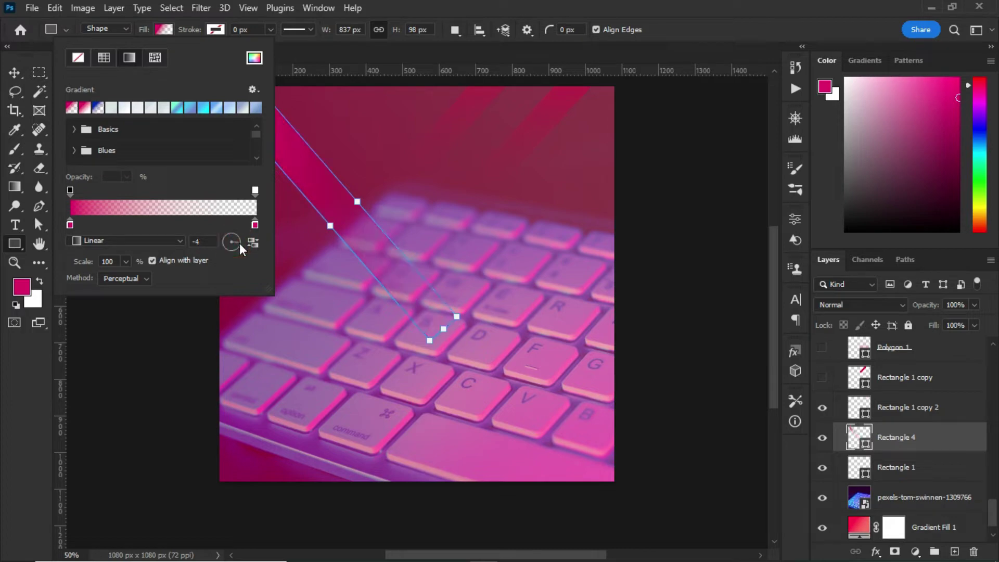
Step: Move the diagonal gradient stripe further towards the canvas's upper-left corner and deselect it
left_click(14, 76)
left_click_drag(312, 174, 237, 105)
left_click(151, 99)
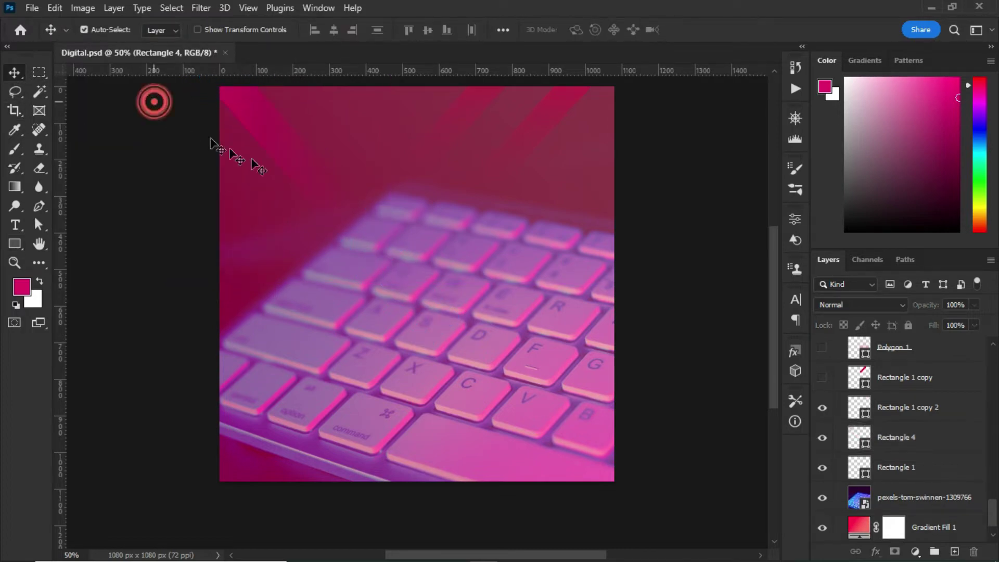
Step: Delete the Rectangle 4 diagonal stripe from the canvas's upper-left corner
scroll(502, 237, "up", 1)
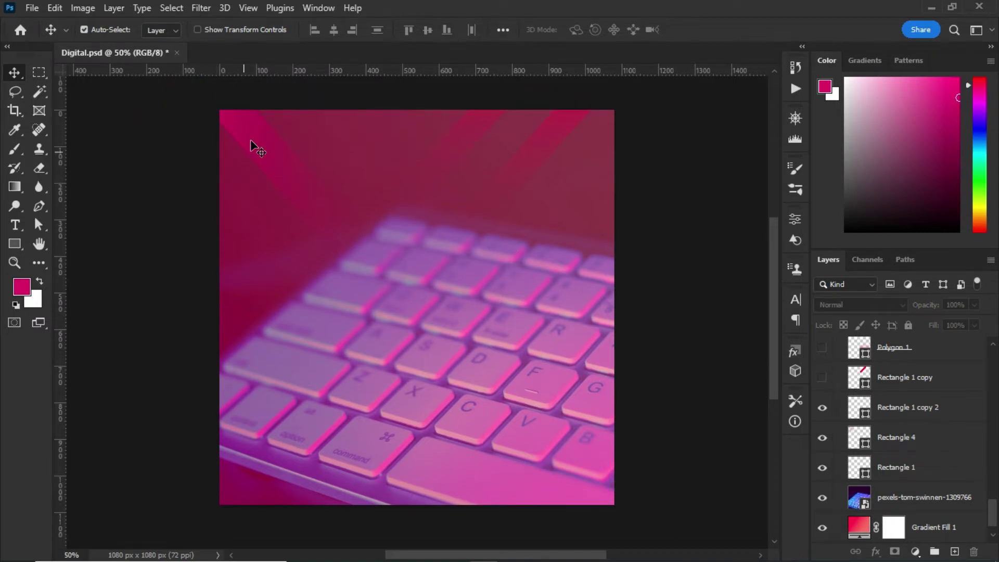
left_click_drag(251, 137, 252, 149)
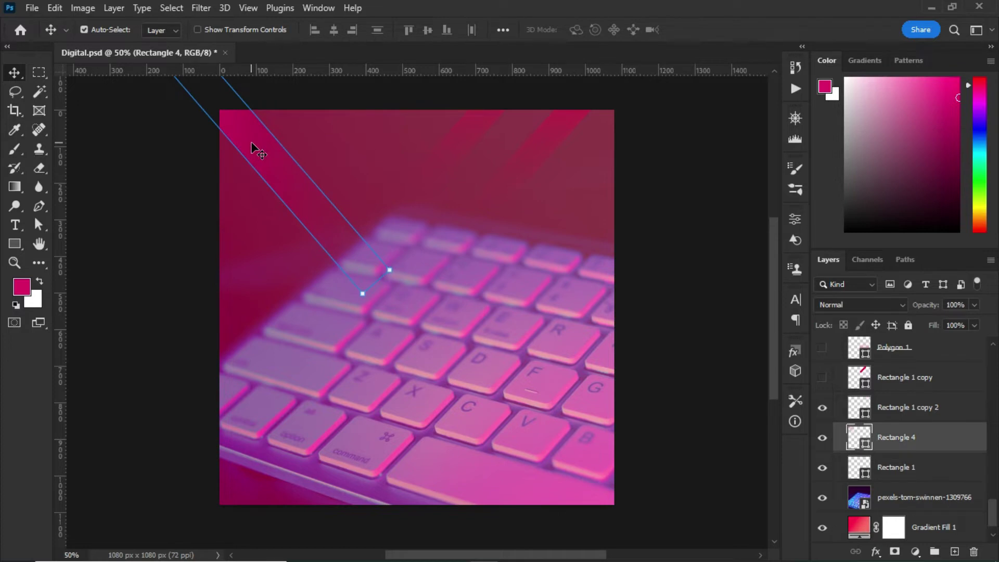
key("Delete")
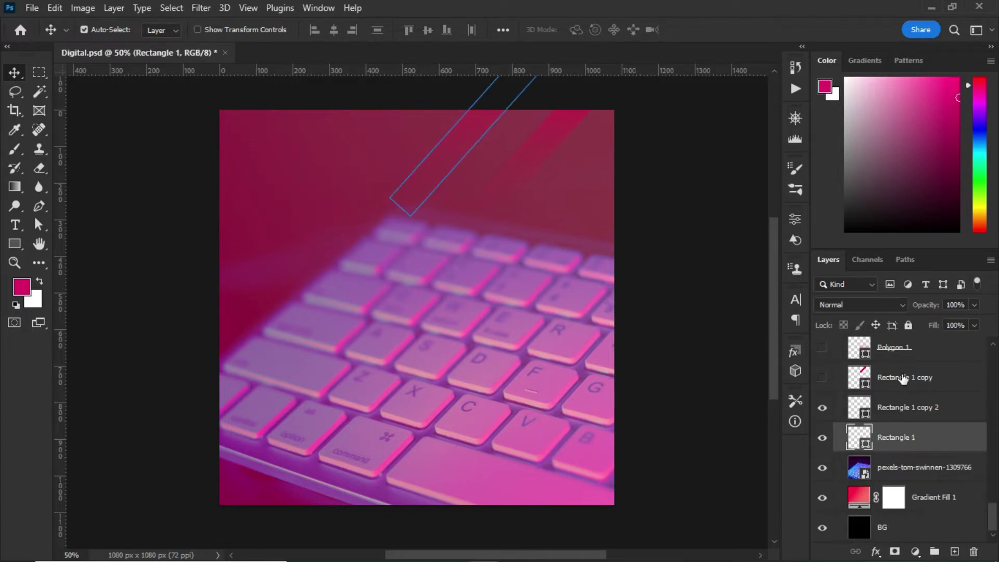
Step: Make the hidden Rectangle 1 copy layer with the solid red stripe visible and select it
left_click(901, 407)
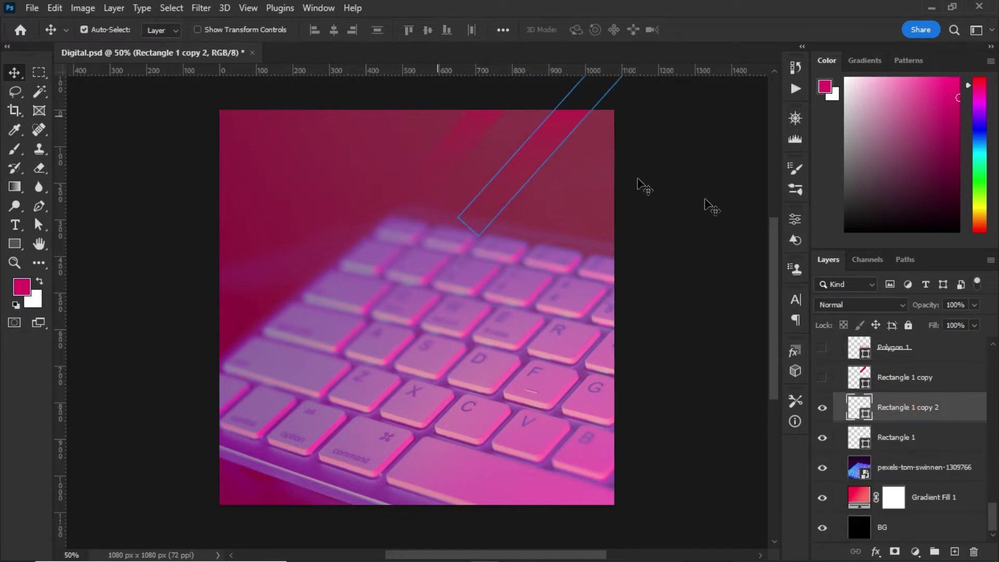
left_click(822, 377)
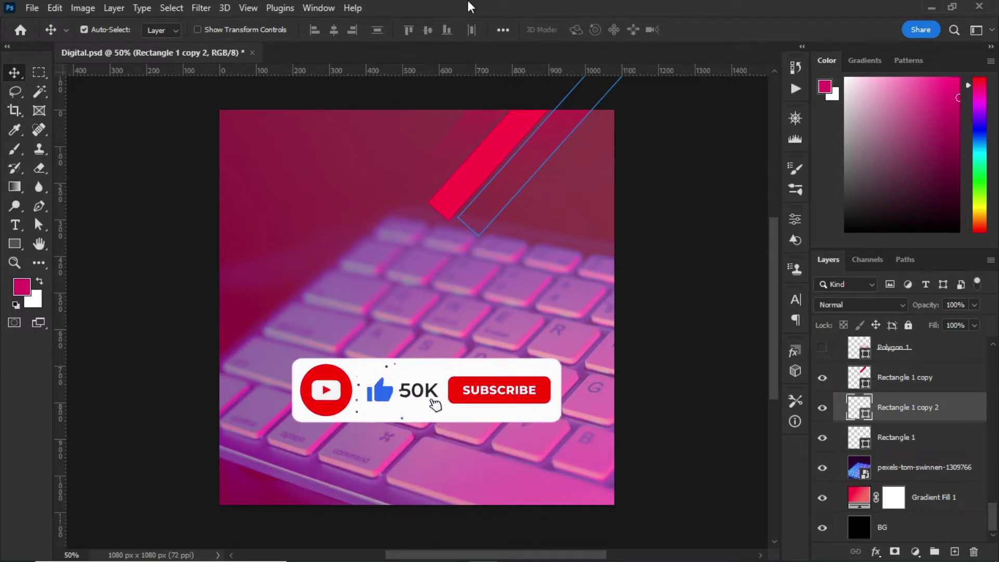
left_click(925, 377)
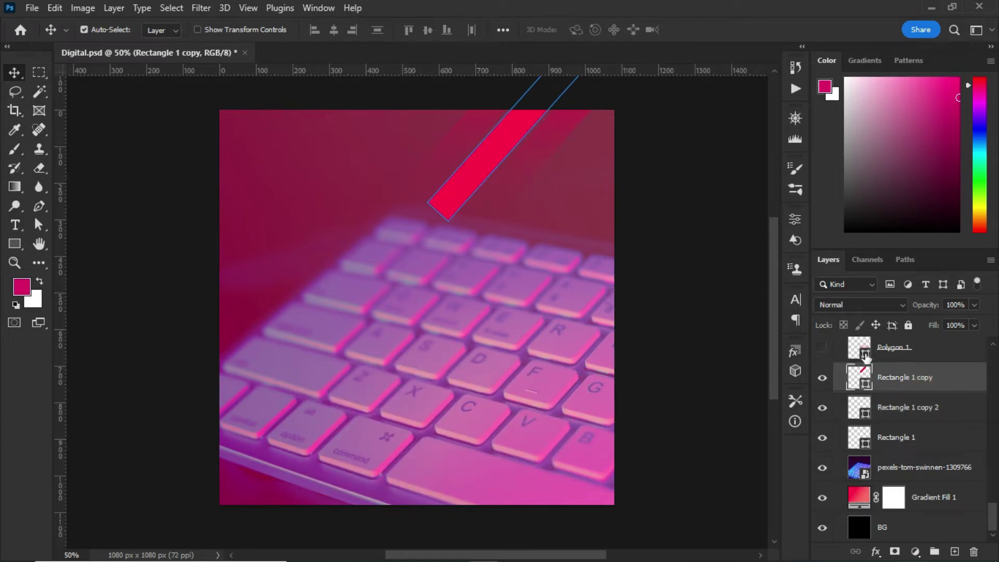
Step: Make the Polygon 1 hexagon layer visible and review its gradient fill settings
left_click(823, 347)
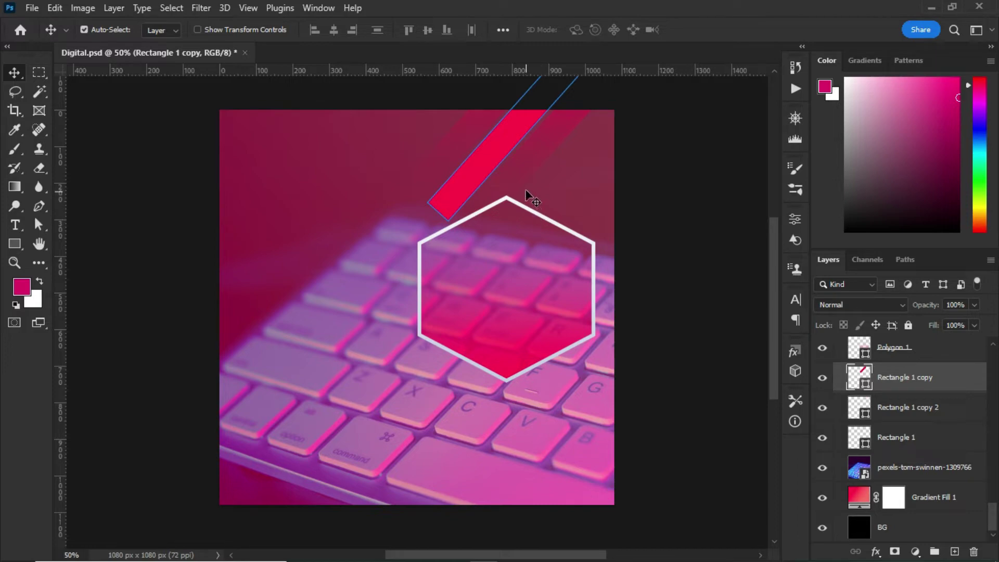
left_click(795, 219)
key("alt+bracketright")
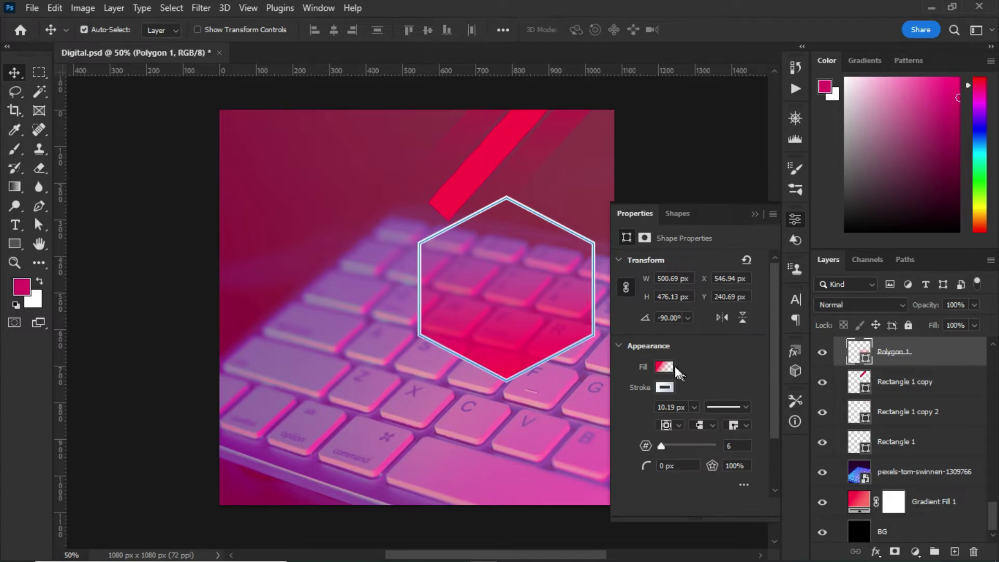
left_click(664, 366)
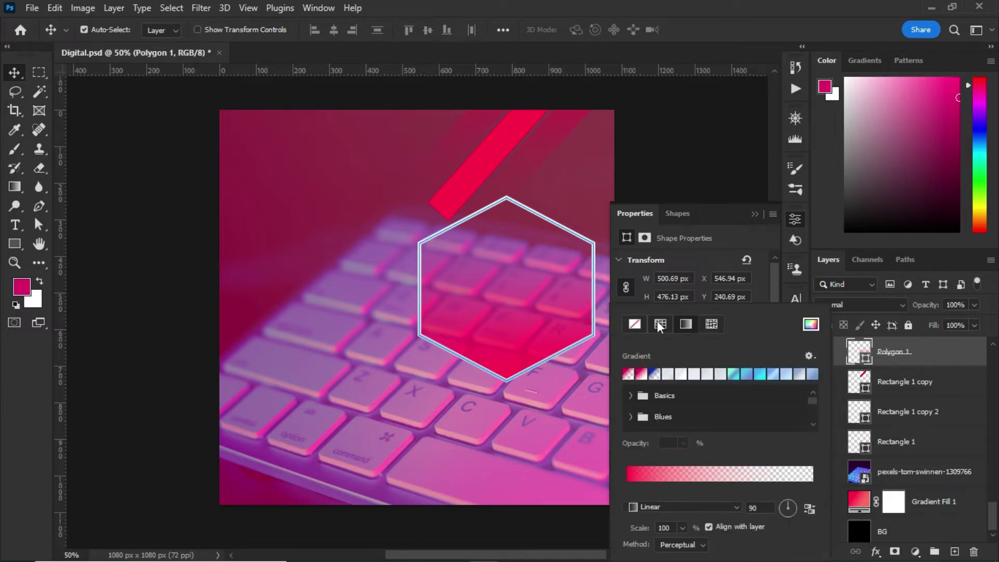
left_click(756, 214)
left_click(755, 214)
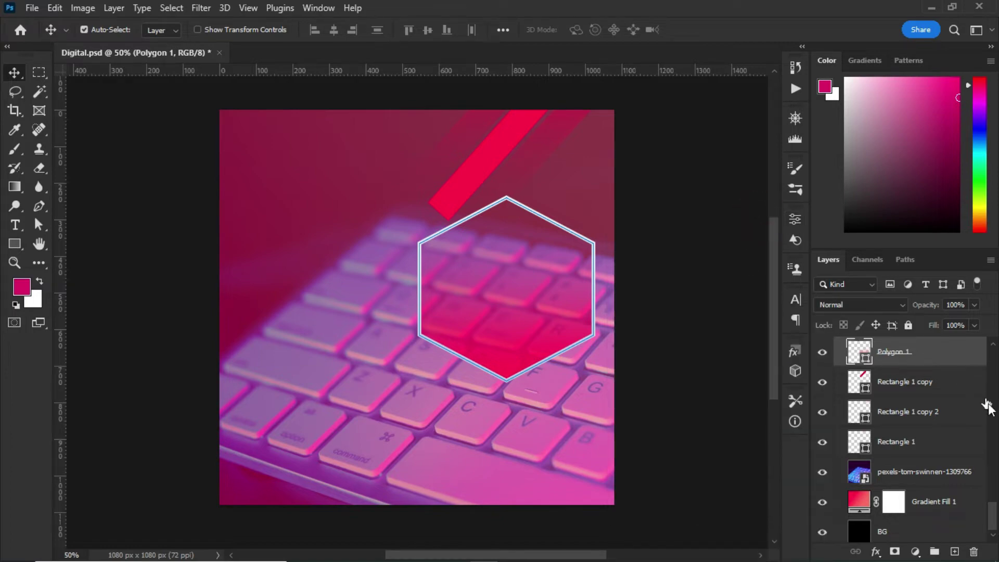
Step: Show the lsfklkfl photo layer inside the hexagon and enable its smart filters and layer effects
left_click_drag(993, 522, 994, 498)
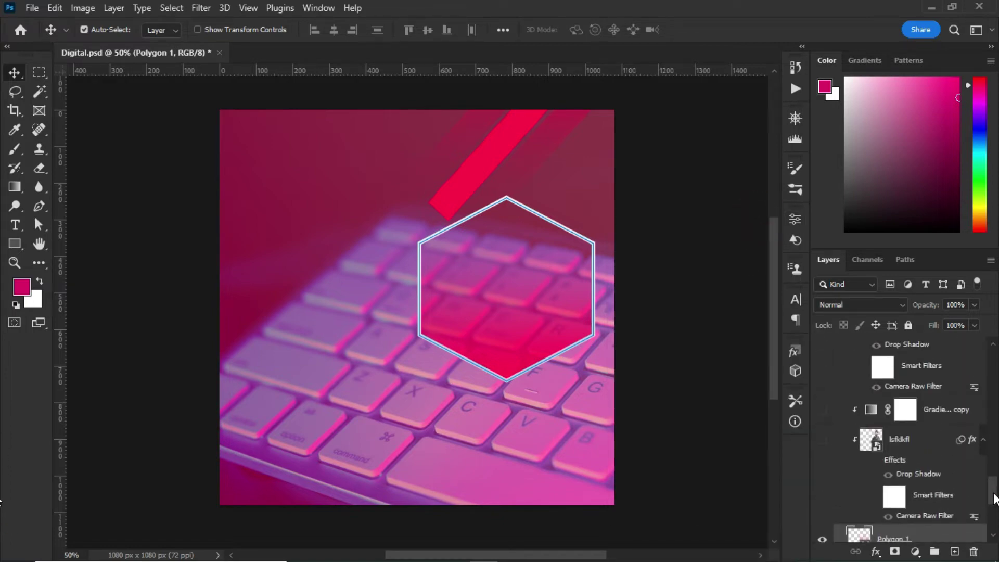
left_click(823, 440)
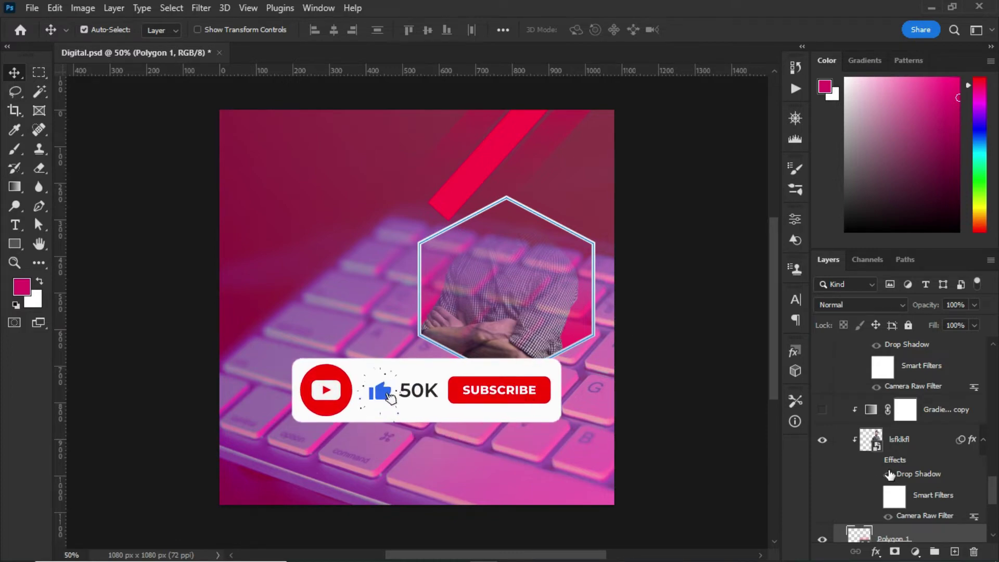
left_click(873, 475)
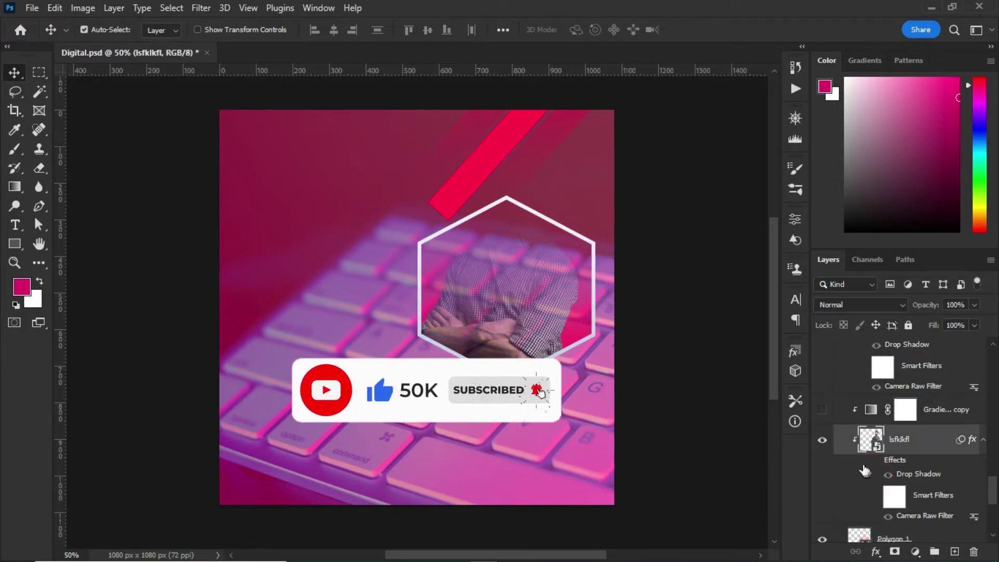
left_click(874, 493)
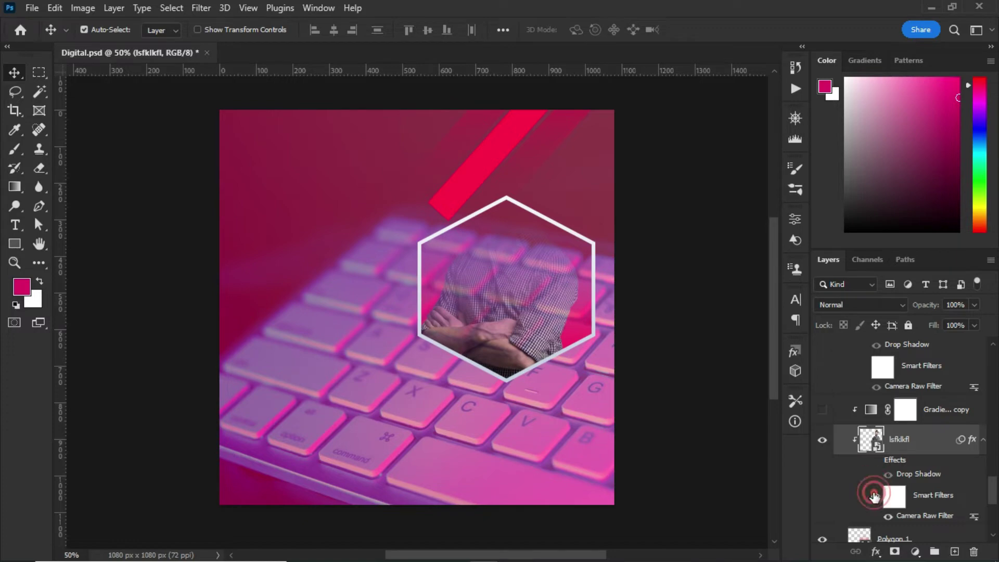
left_click(875, 460)
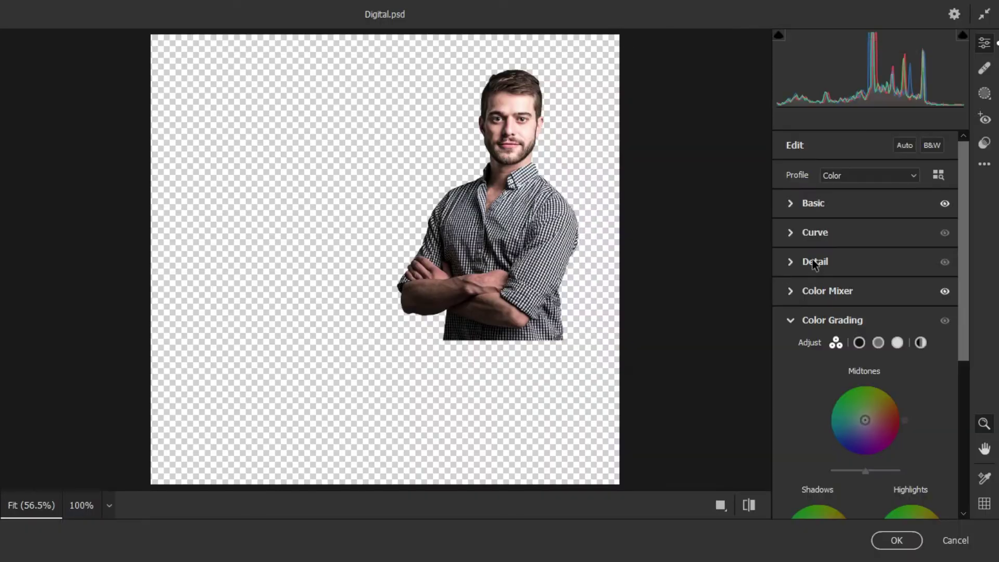
Step: Examine the Basic adjustments in the clipped photo's Camera Raw Filter
left_click(790, 204)
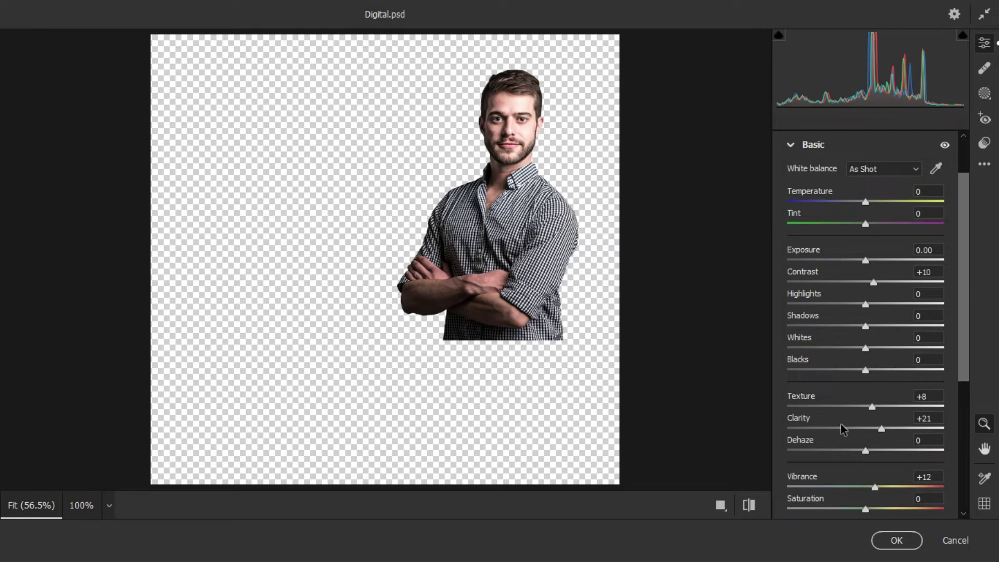
scroll(864, 292, "down", 5)
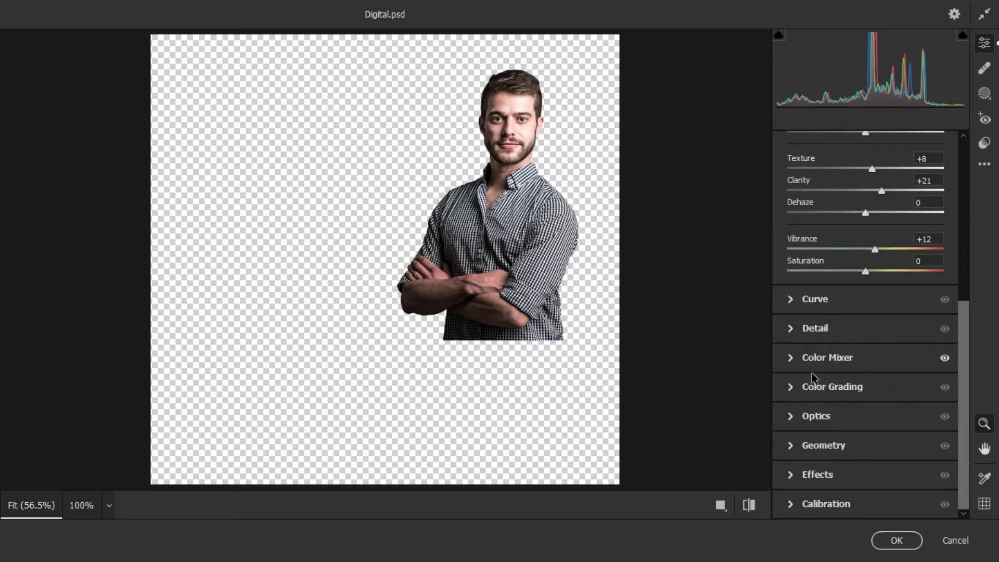
left_click(791, 332)
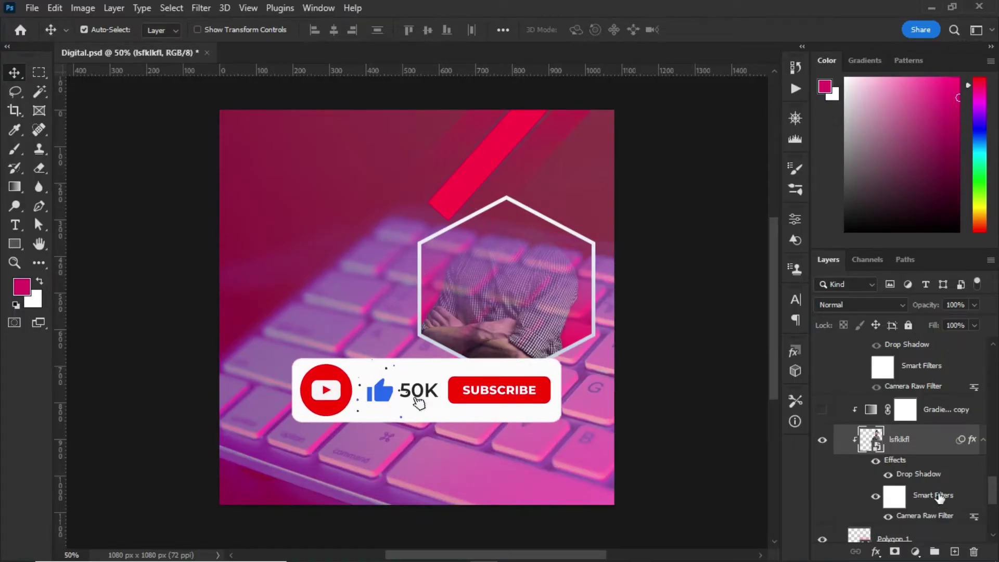
Step: Review the clipped photo's Drop Shadow settings and leave them without applying changes
double_click(918, 473)
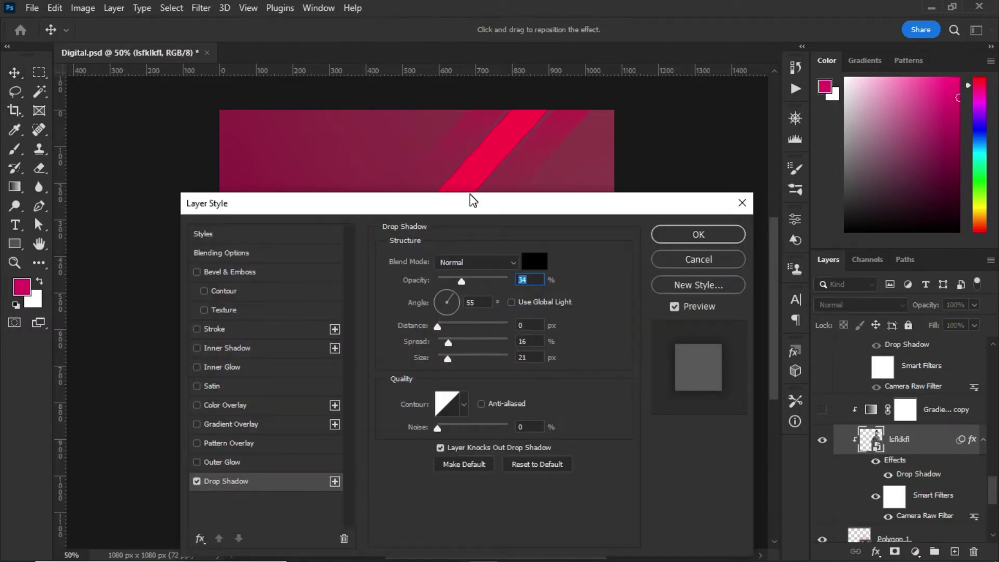
left_click_drag(470, 196, 486, 115)
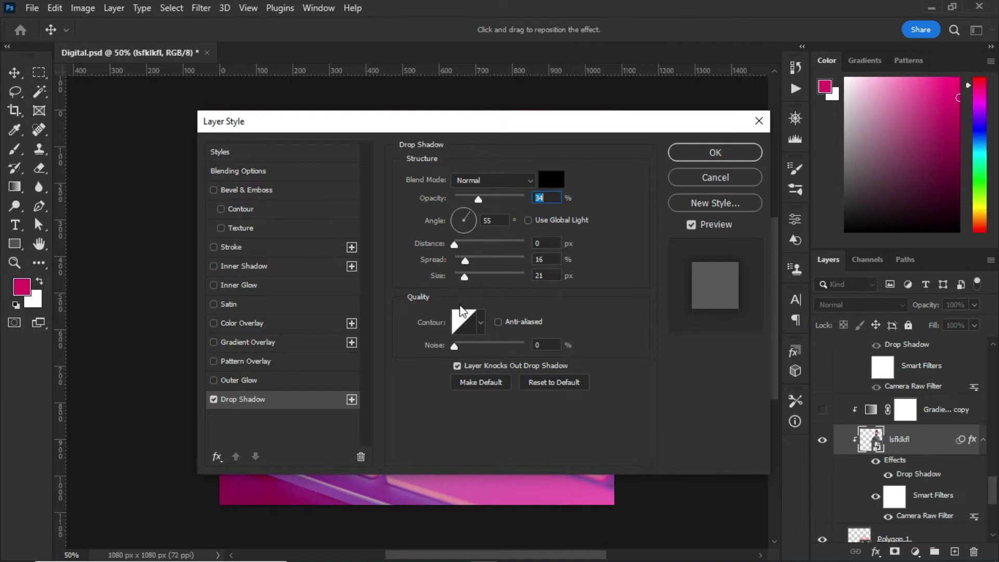
left_click(693, 179)
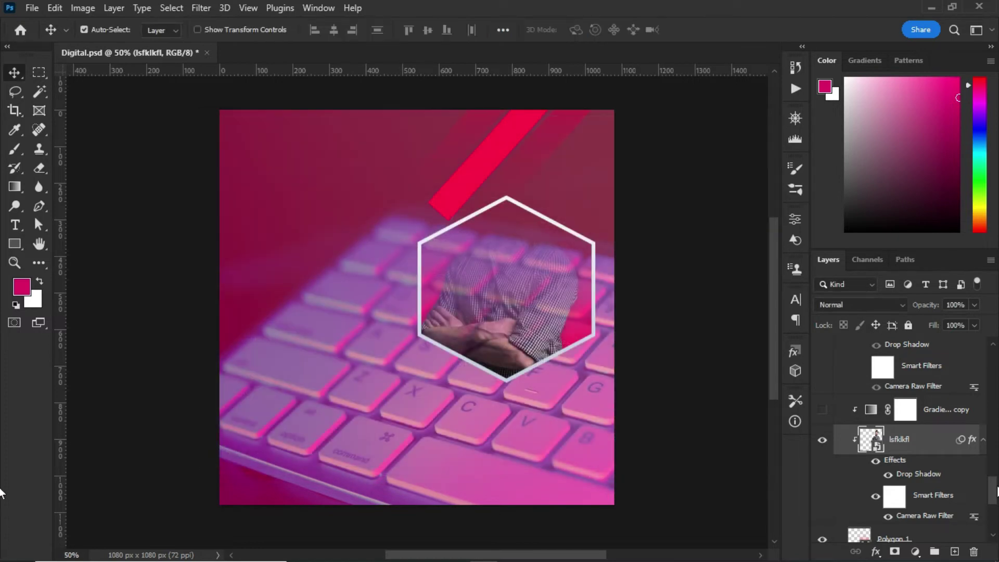
Step: Show the masked lsfklkfl copy photo layer and enable its layer effects and smart filters
scroll(990, 497, "up", 2)
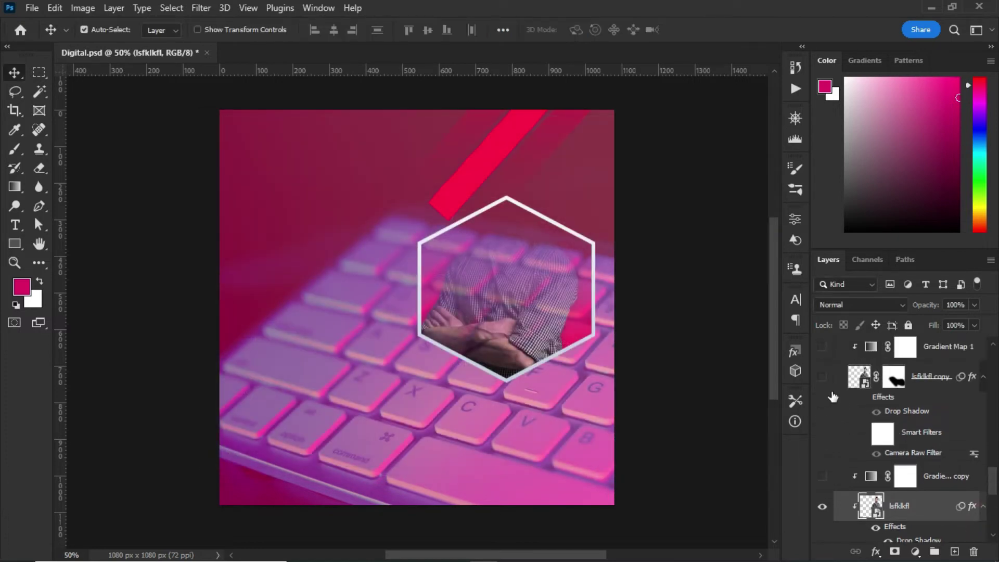
left_click(822, 377)
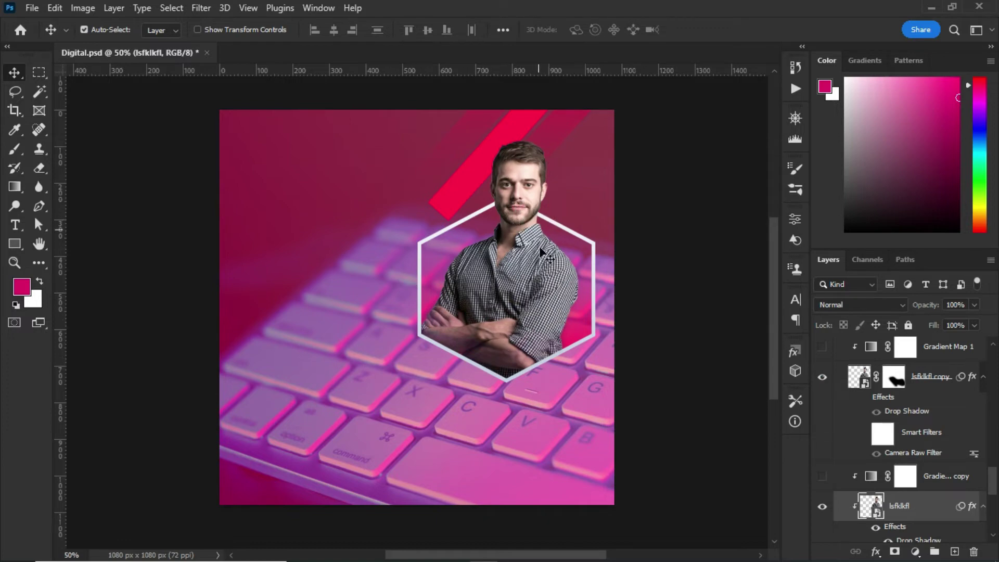
left_click(864, 397)
left_click(862, 434)
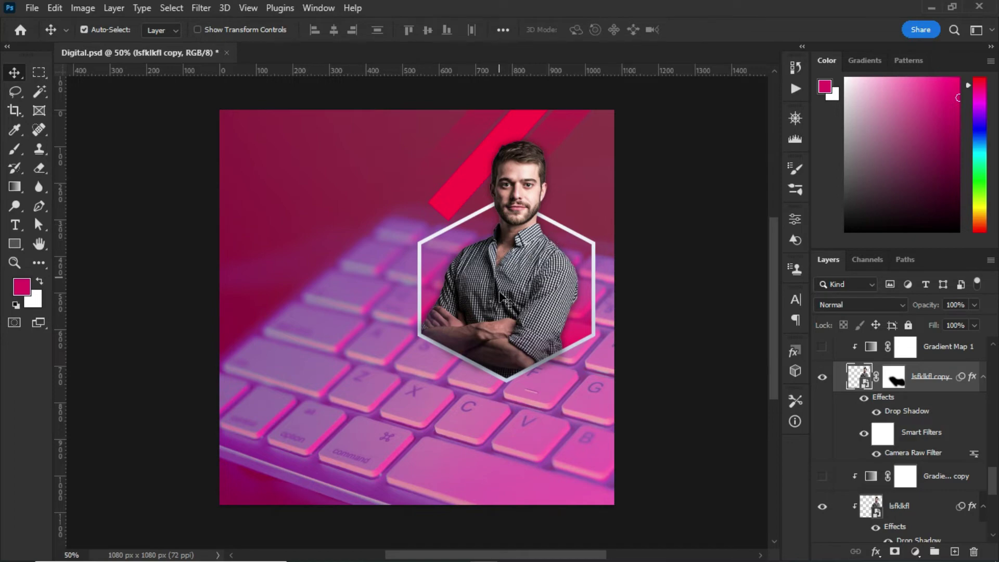
Step: Show the Gradient Map 1 copy and Gradient Map 1 adjustments clipped to the two photo layers, reviewing the copy's gradient
left_click(823, 476)
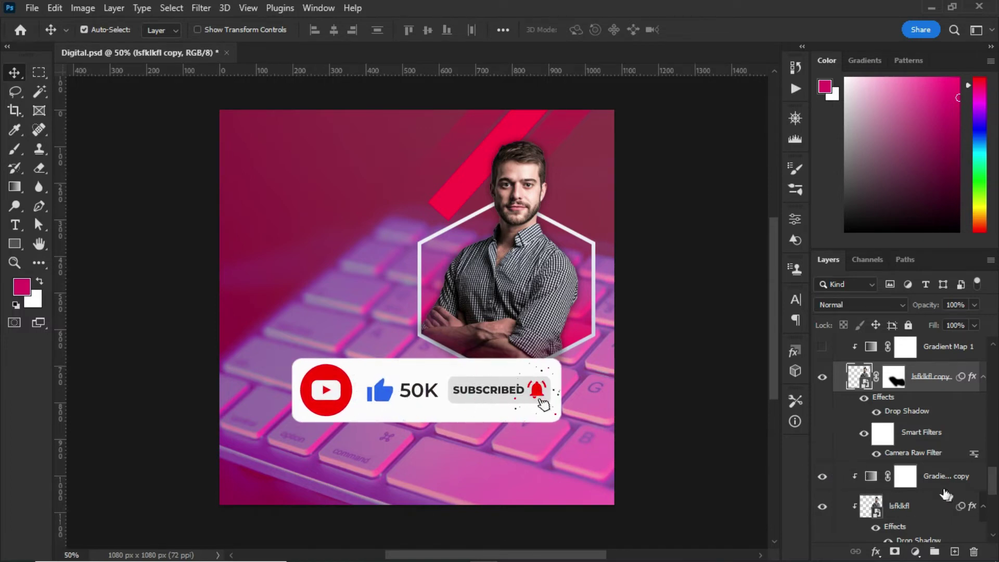
left_click(822, 478)
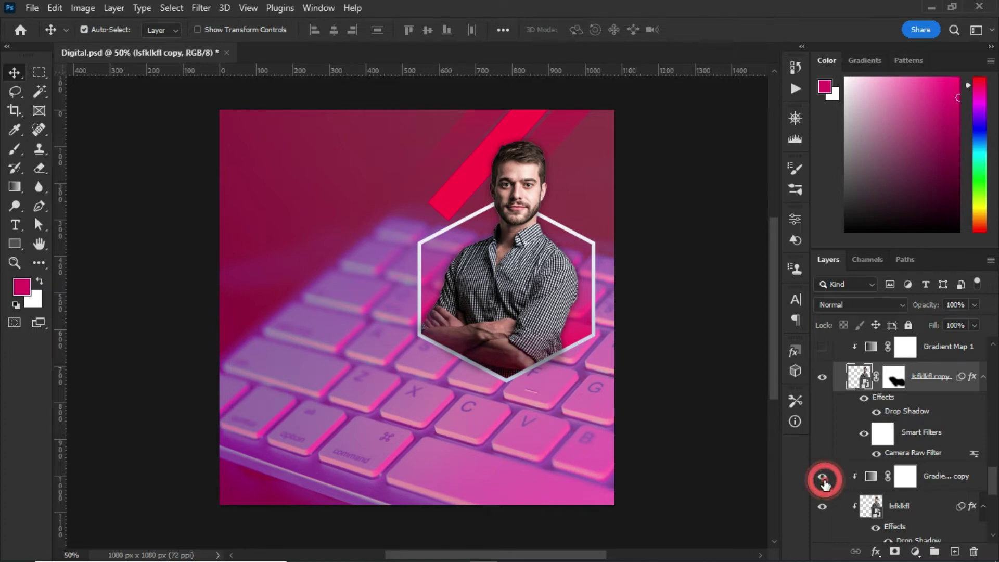
scroll(905, 510, "down", 1)
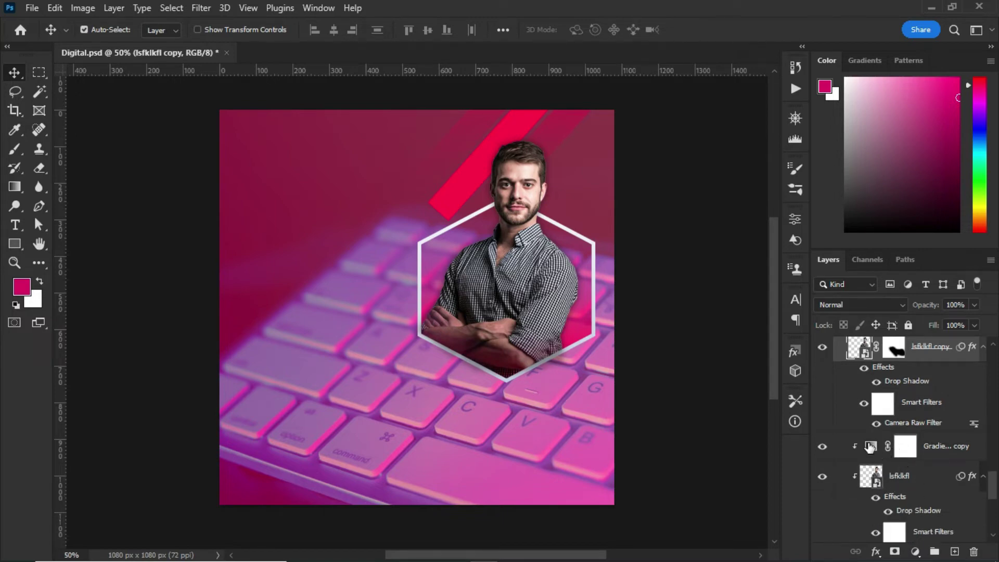
double_click(869, 447)
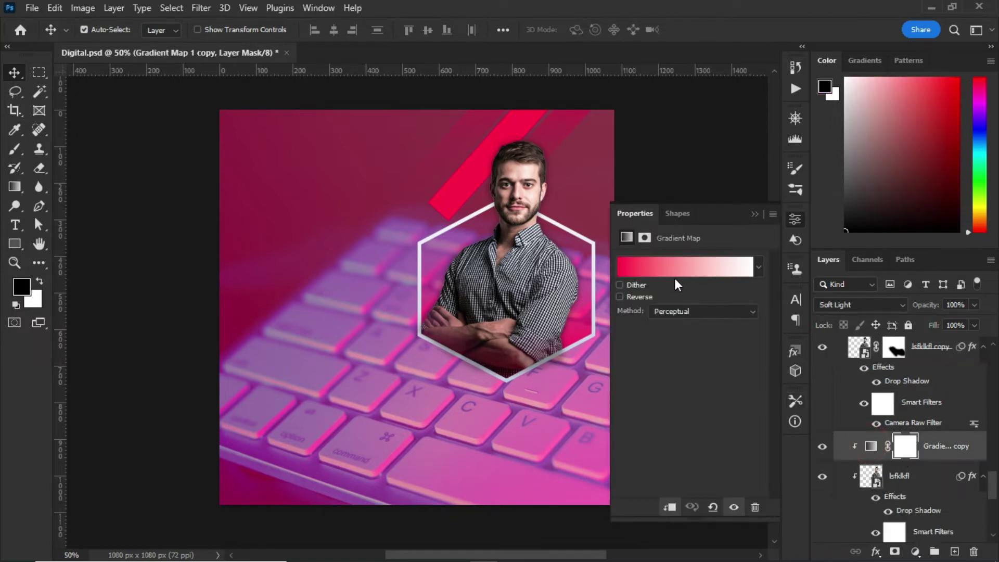
left_click(754, 214)
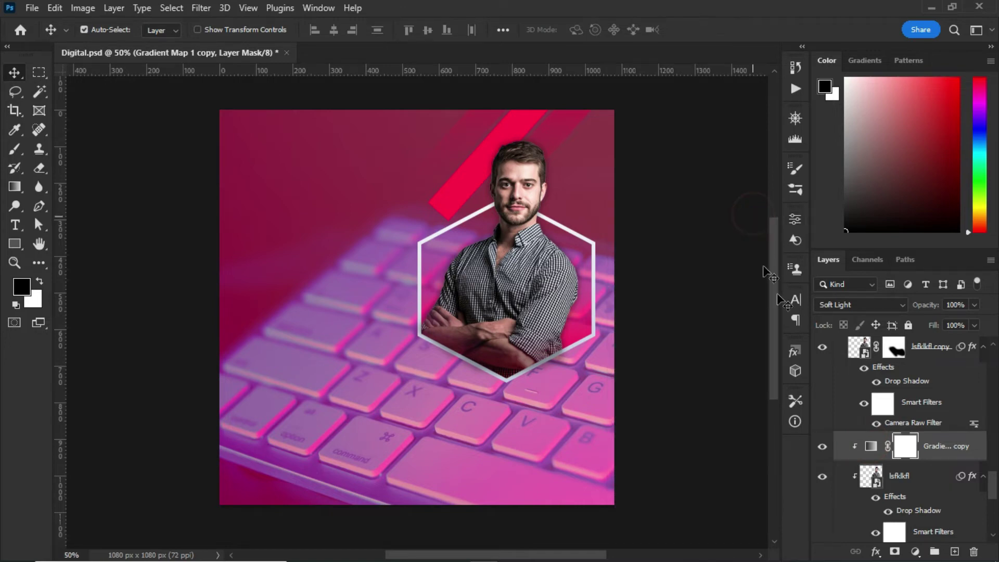
left_click_drag(994, 494, 989, 462)
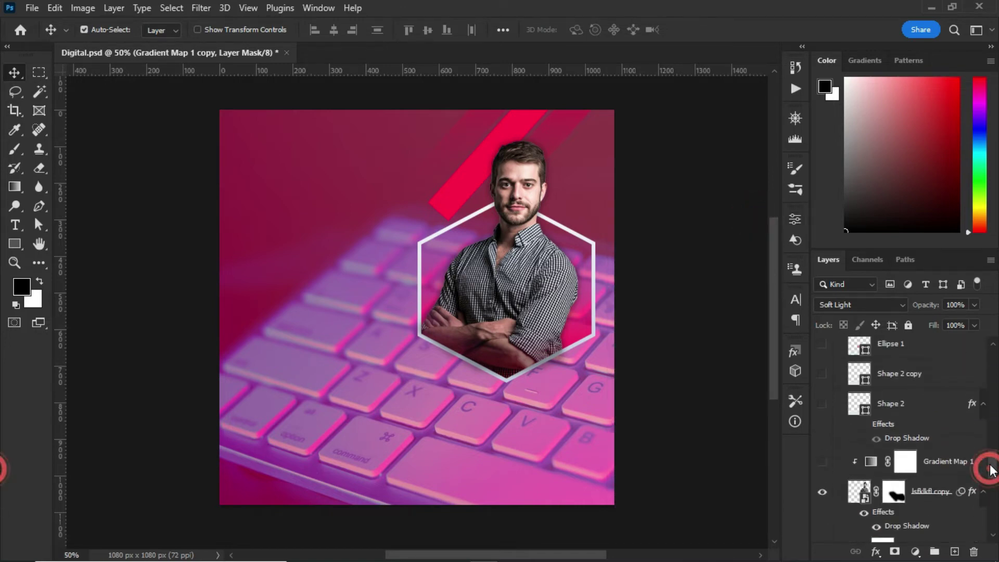
left_click(819, 463)
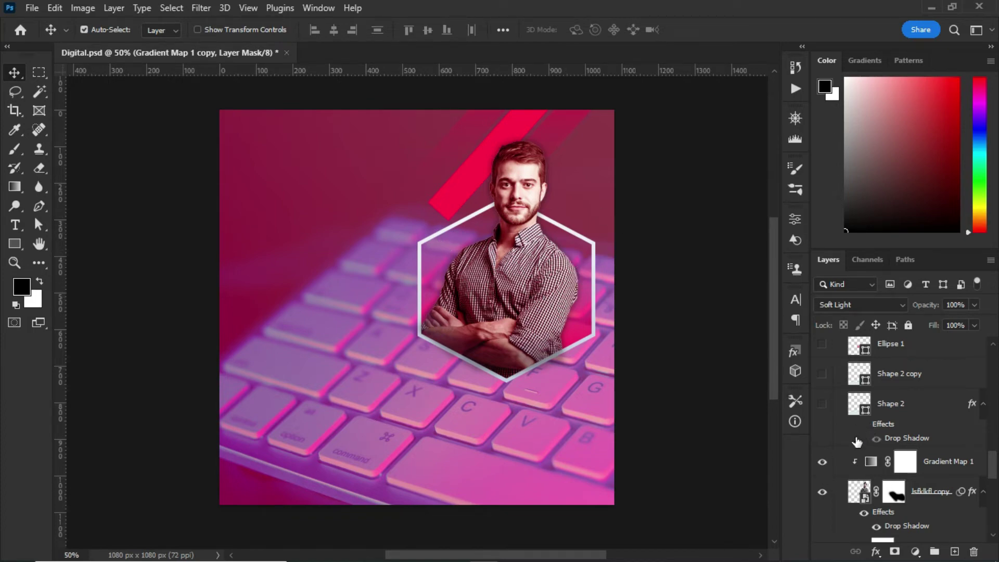
Step: Show the Shape 2 wave layer with its Drop Shadow effect, plus the Shape 2 copy layer above it
left_click(822, 405)
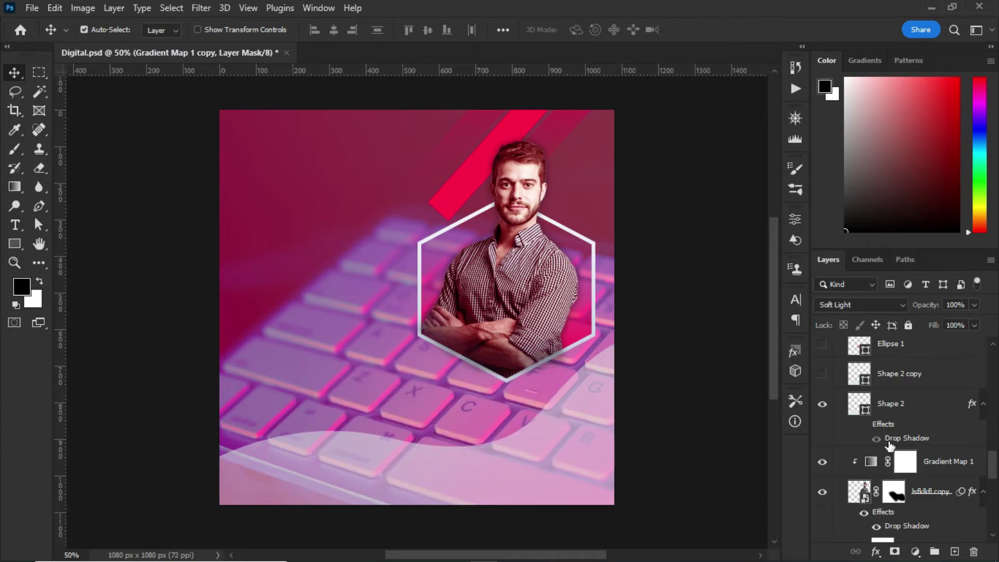
left_click(864, 425)
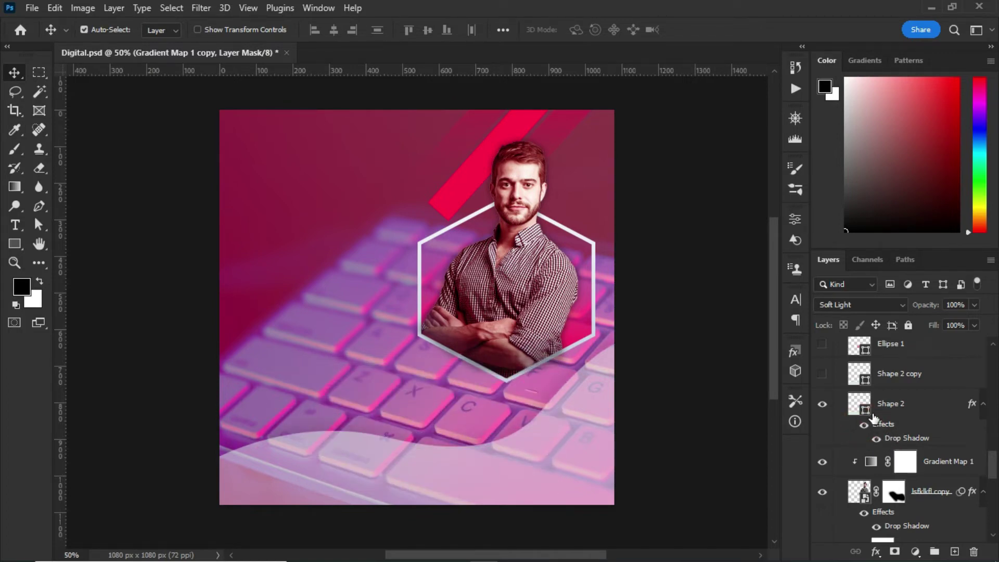
left_click(821, 375)
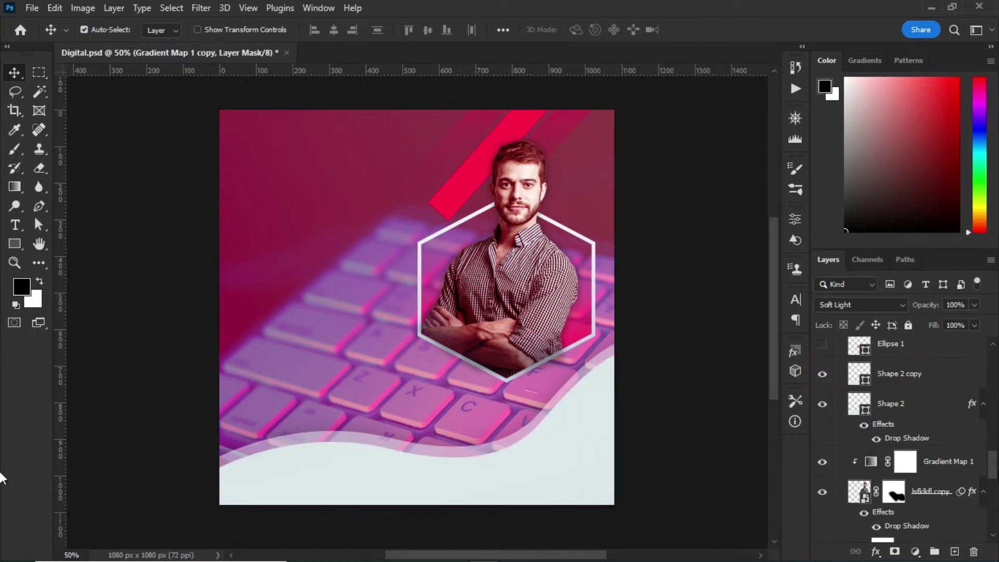
Step: Review the Shape 2 wave layer's Drop Shadow settings and leave them without applying changes
left_click_drag(994, 462, 992, 448)
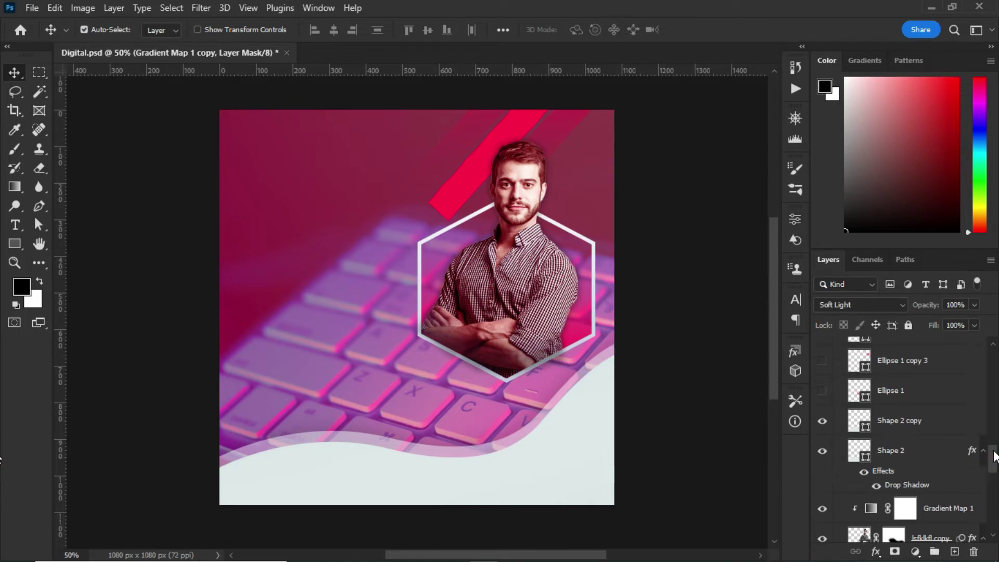
left_click(908, 490)
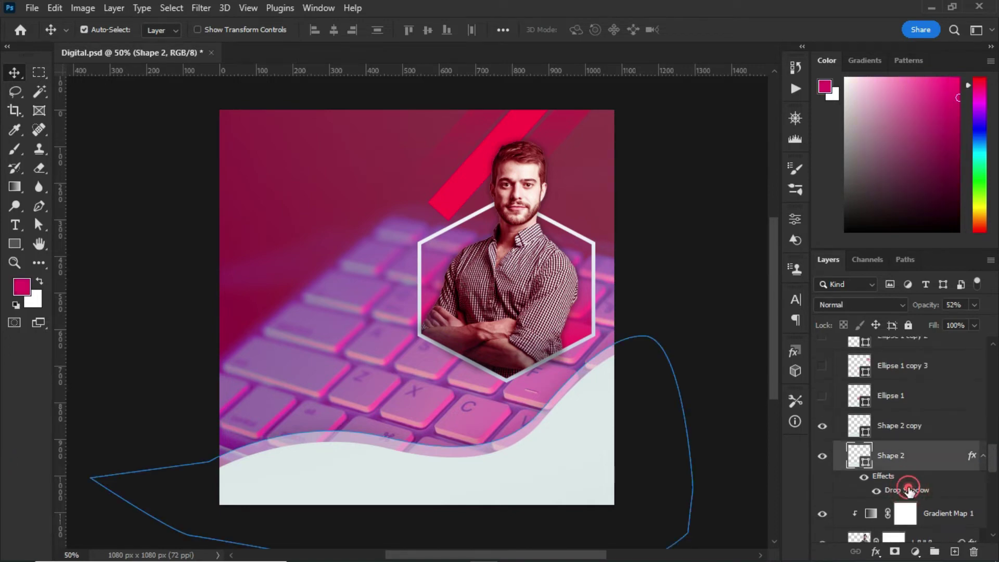
double_click(883, 488)
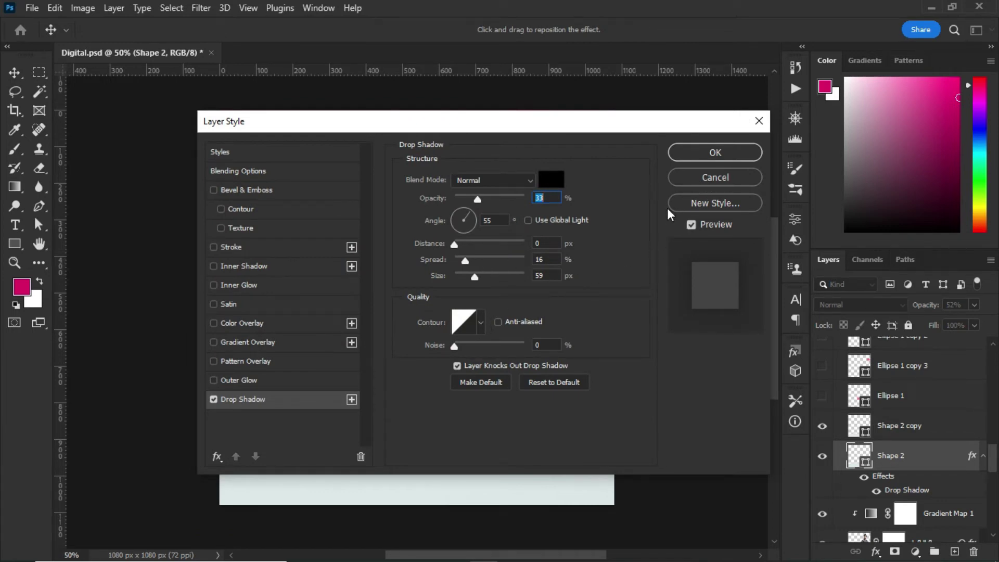
left_click(712, 176)
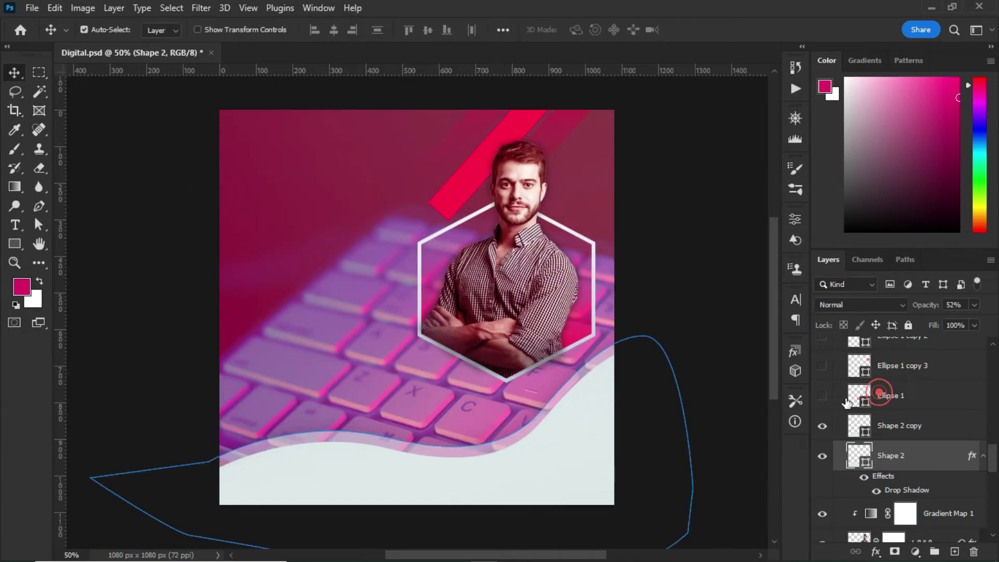
Step: Show the Ellipse 1 gradient circle beside the hexagon and the Ellipse 1 copy 3 circle behind the portrait
double_click(889, 395)
left_click(821, 400)
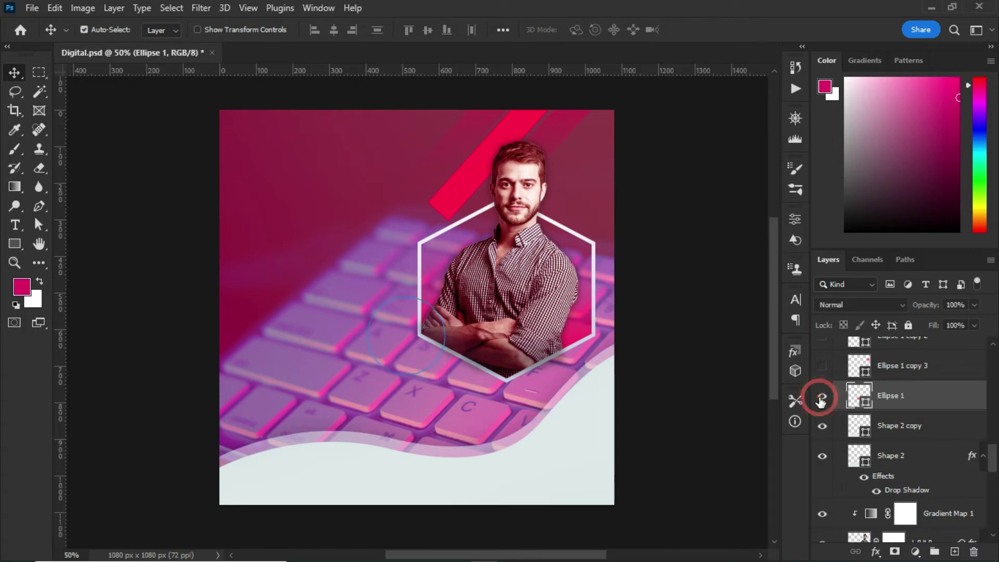
left_click(821, 399)
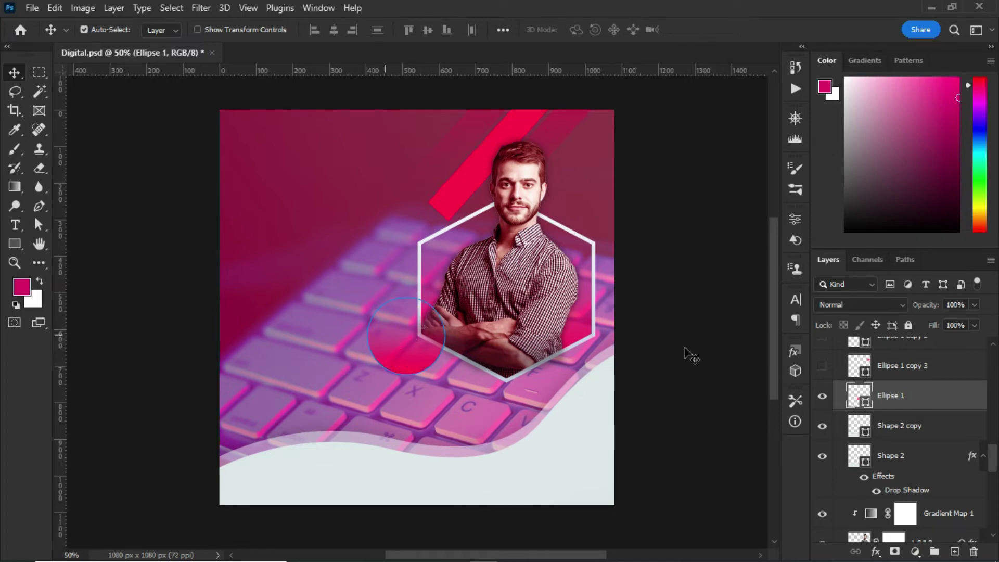
left_click(821, 366)
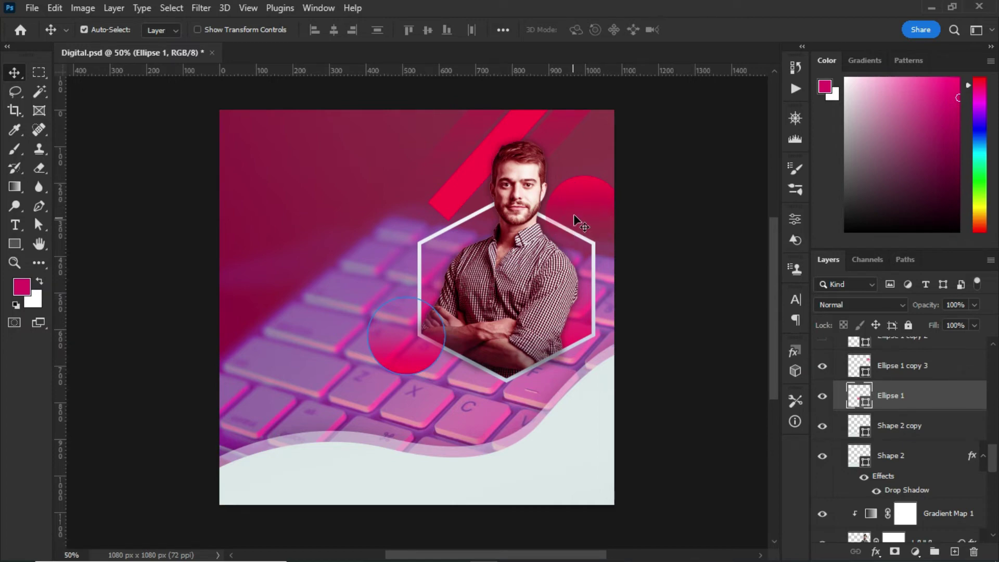
Step: Show the Ellipse 1 copy 2 and Ellipse 1 copy circles along the wave's edge
left_click_drag(995, 465, 995, 451)
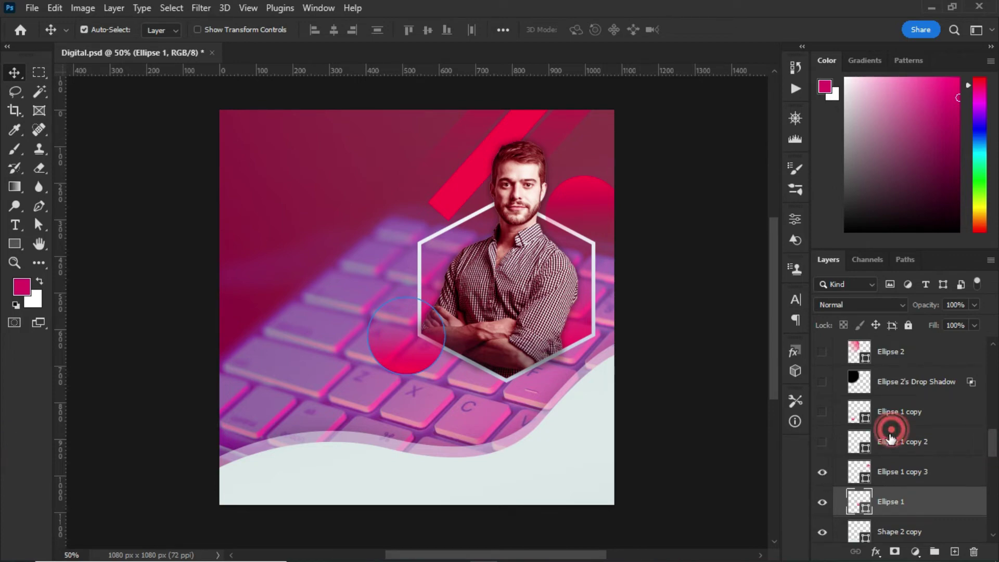
left_click(891, 417)
left_click(822, 442)
left_click(822, 412)
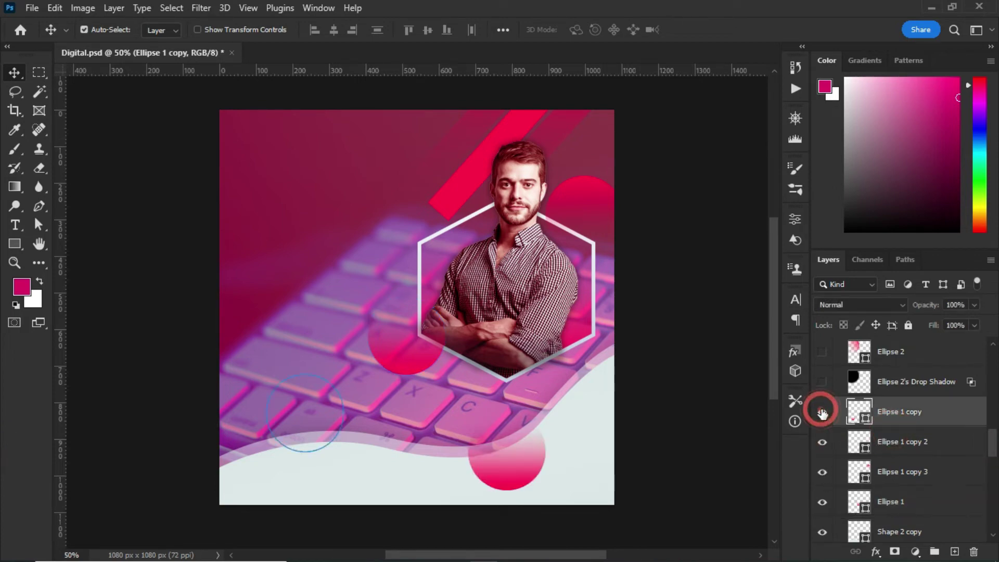
Step: Show the three large overlapping circle layers Ellipse 2, Ellipse 2 copy and Ellipse 2 copy 2
left_click(822, 352)
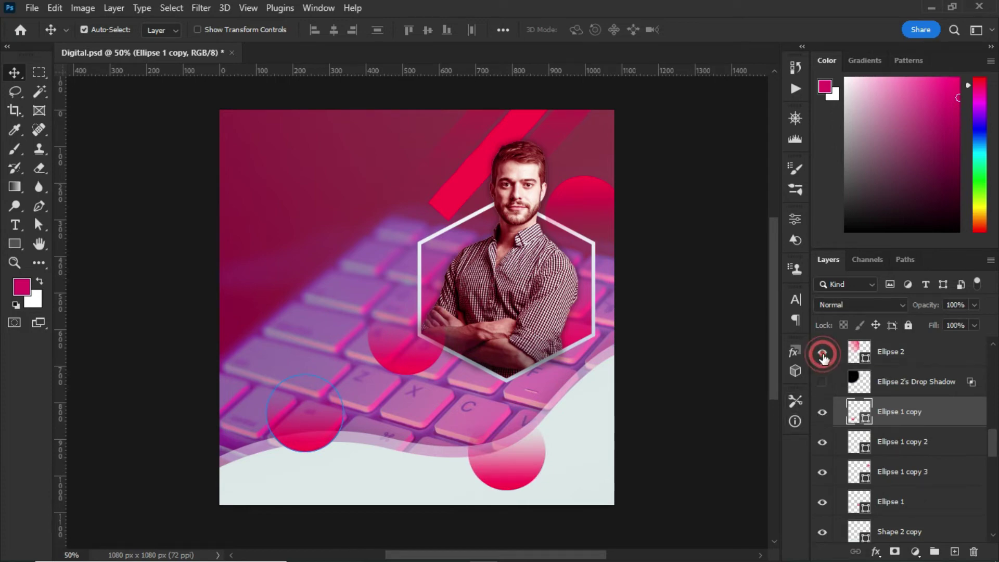
left_click_drag(995, 438, 992, 426)
left_click(823, 359)
left_click(822, 415)
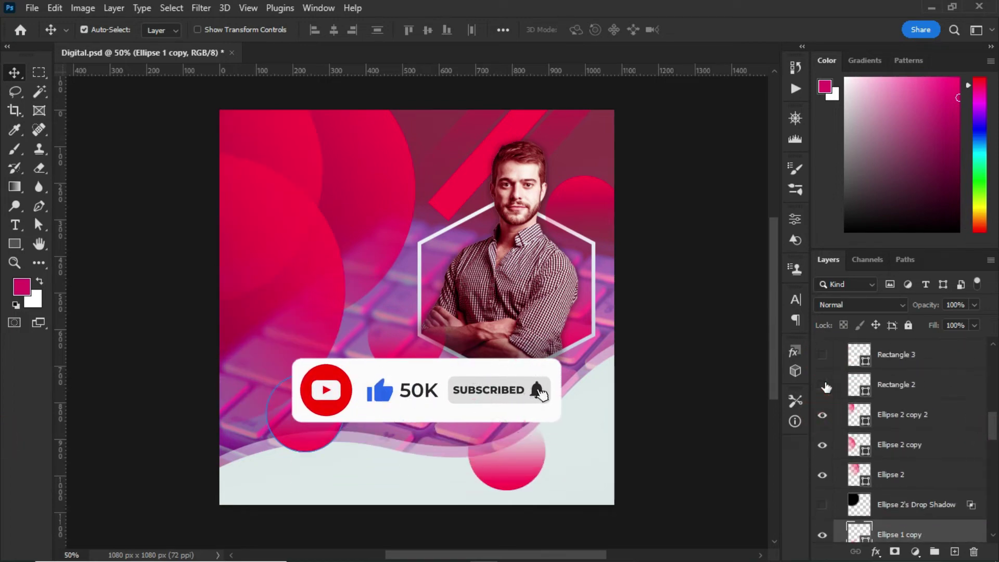
Step: Show and select the Ellipse 2's Drop Shadow layer beneath the large circles, leaving Rectangle 2 hidden
left_click(822, 385)
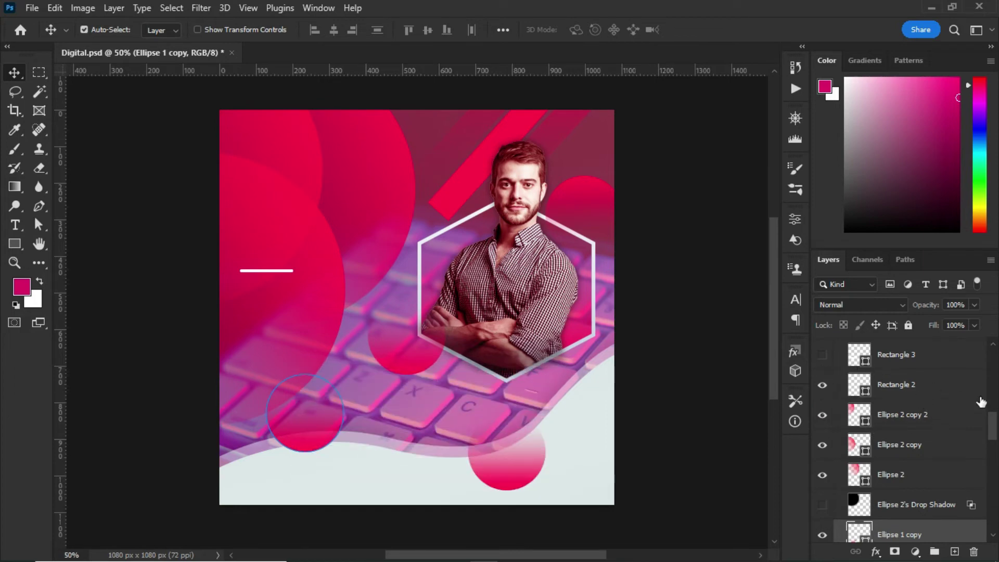
left_click(822, 384)
left_click_drag(994, 427, 993, 431)
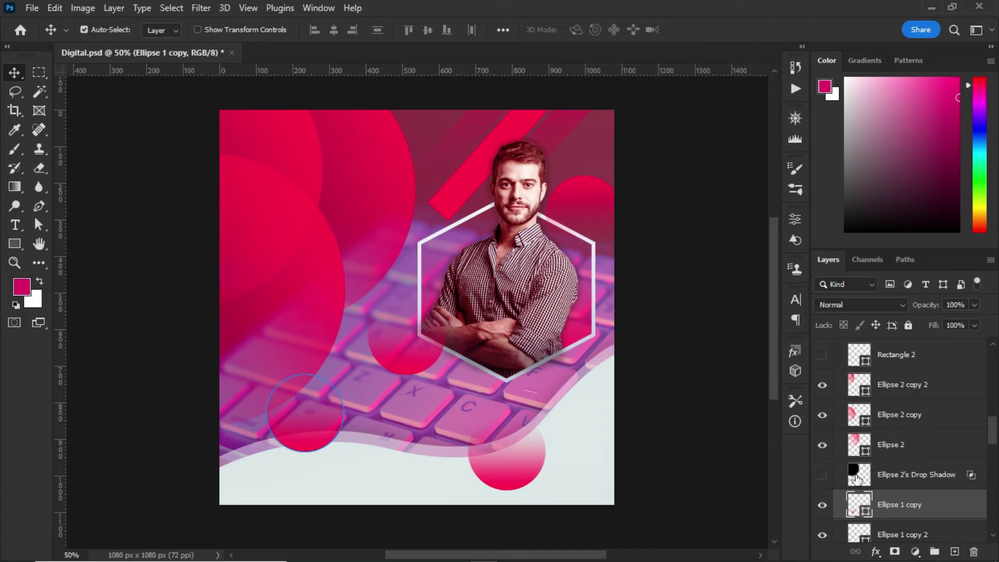
left_click(809, 469)
left_click(822, 474)
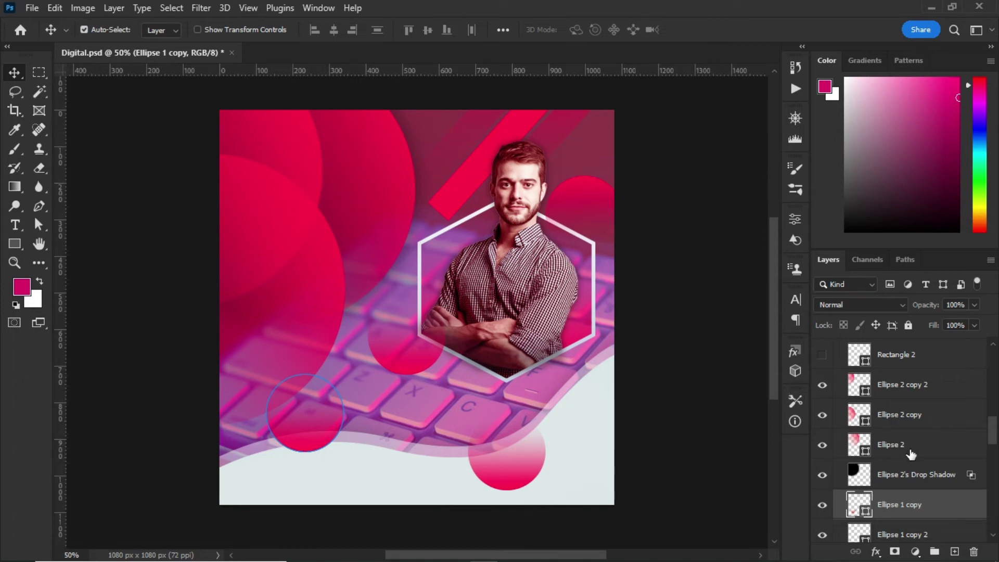
left_click(902, 468)
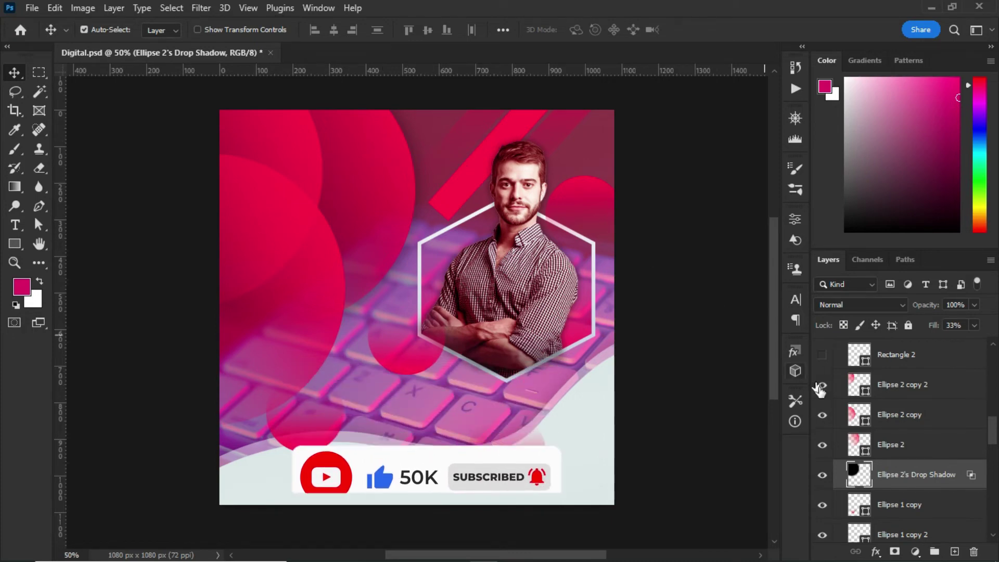
Step: Show the Rectangle 2 line and the Rectangle 3 rounded bar, and review Rectangle 3's shape properties
scroll(905, 389, "up", 1)
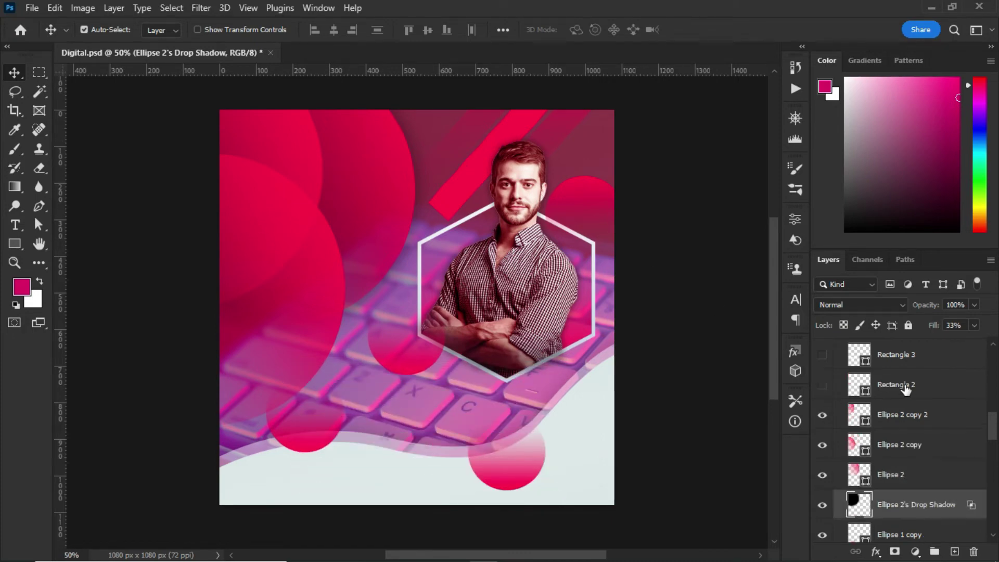
left_click(822, 385)
left_click(894, 359)
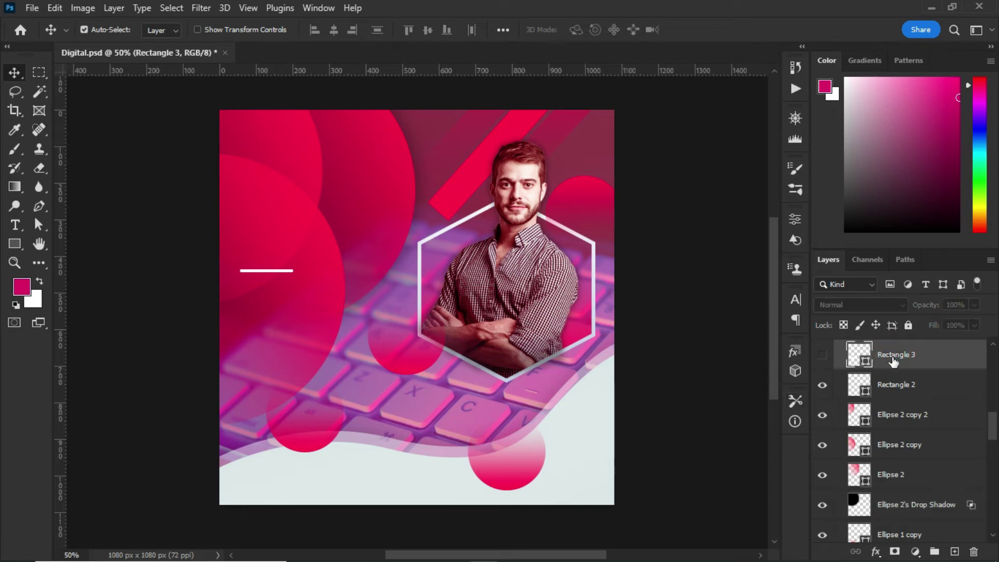
left_click(823, 357)
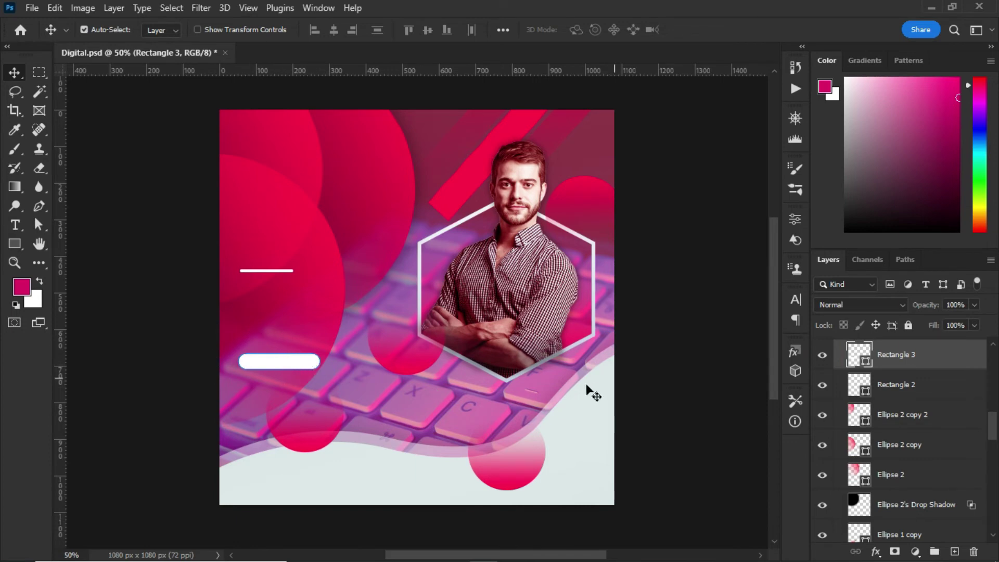
left_click(791, 222)
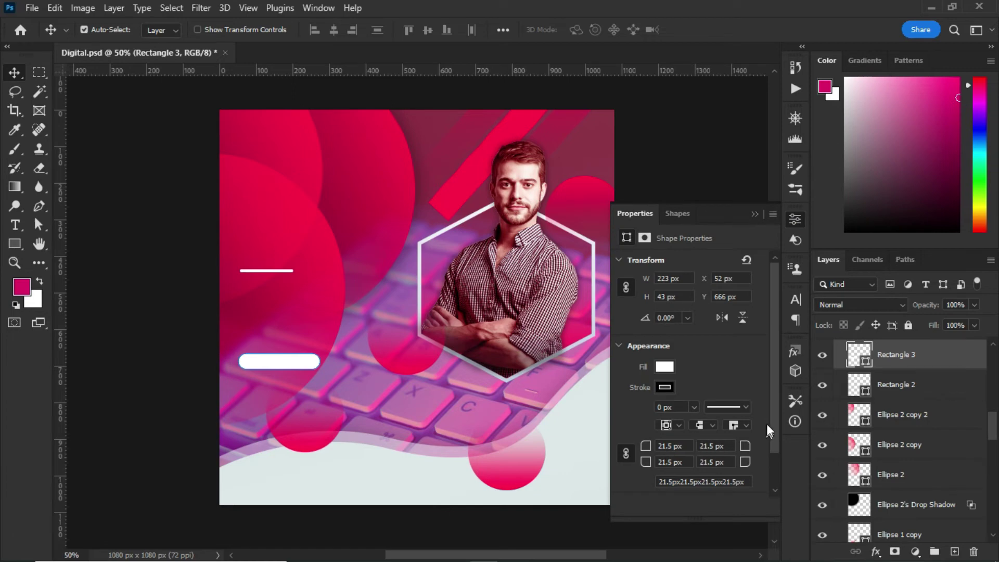
left_click(754, 215)
Step: Show the png (118) logo layer and enable its Color Overlay effect
scroll(883, 388, "up", 2)
scroll(883, 388, "up", 1)
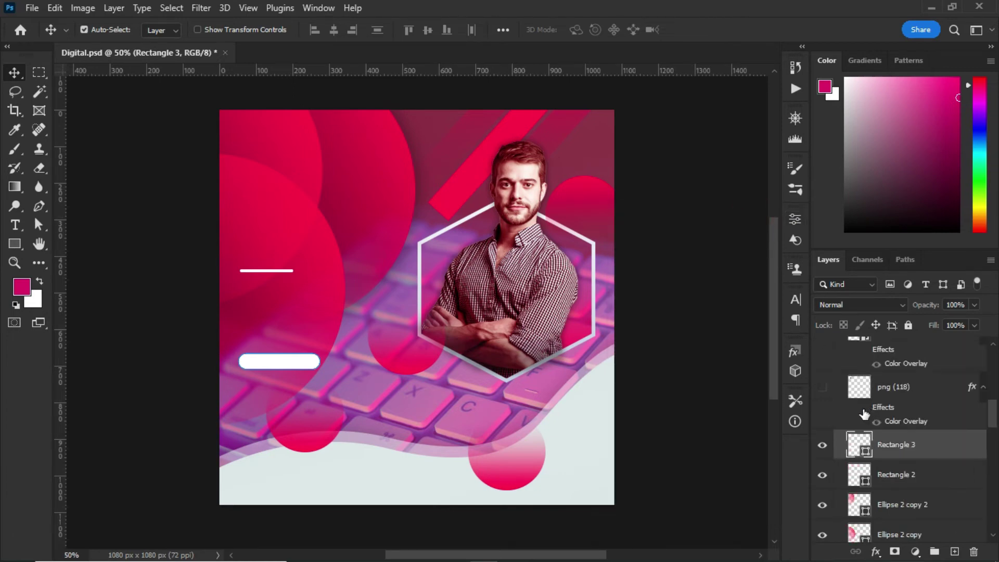
left_click(822, 387)
left_click(864, 411)
Step: Review the png (118) logo's Color Overlay settings and the ways to open its layer style, without applying changes
left_click(900, 420)
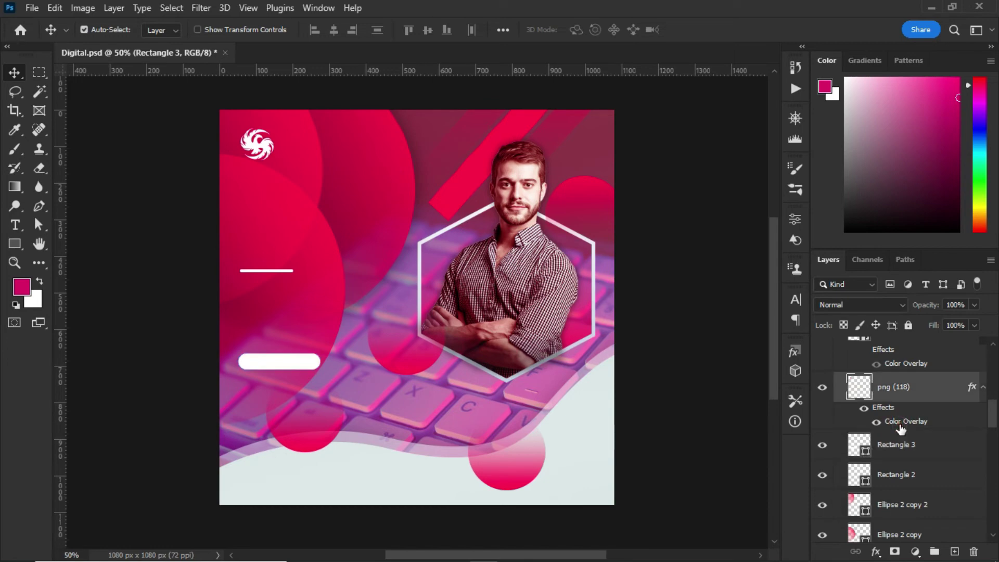
double_click(900, 423)
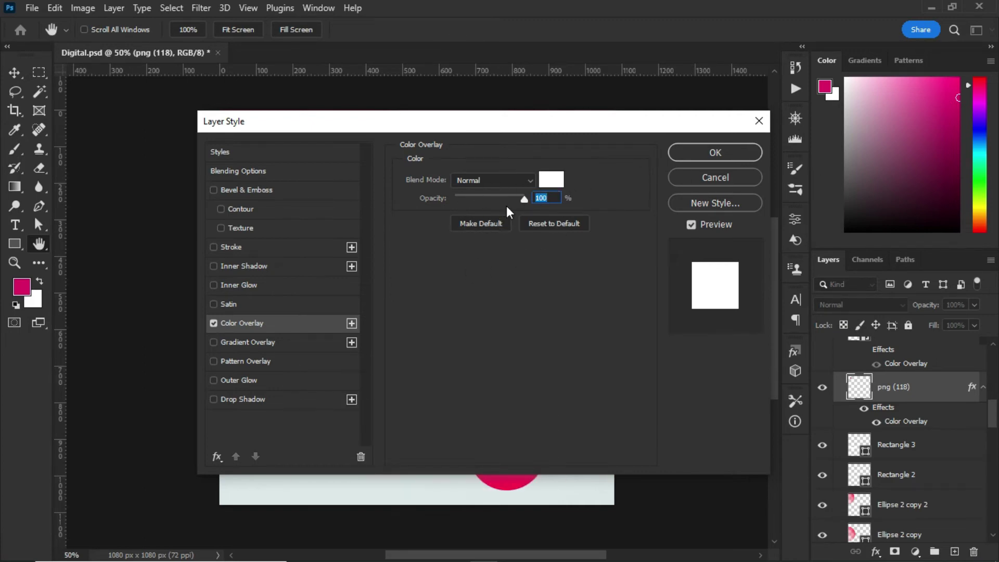
left_click(701, 174)
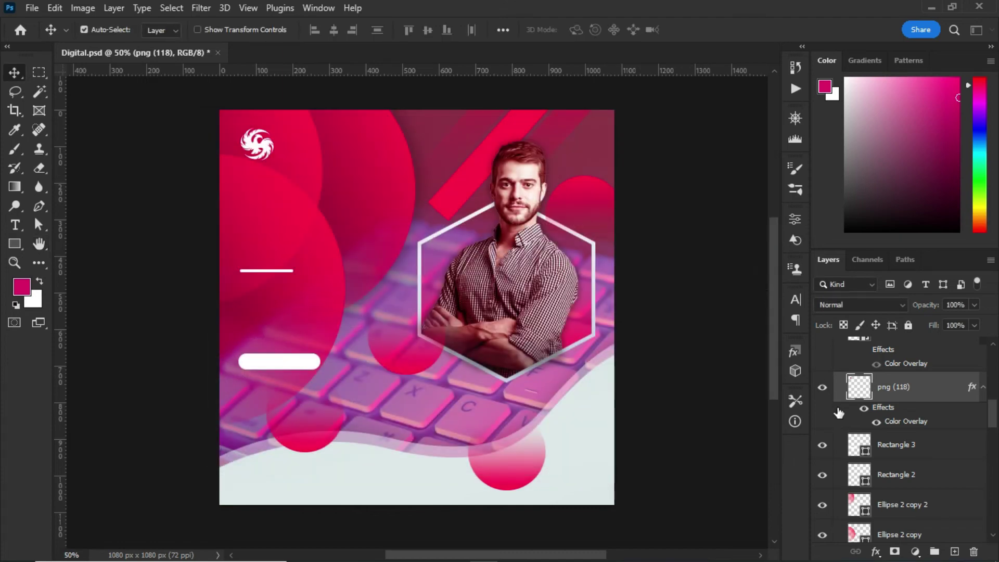
left_click(882, 552)
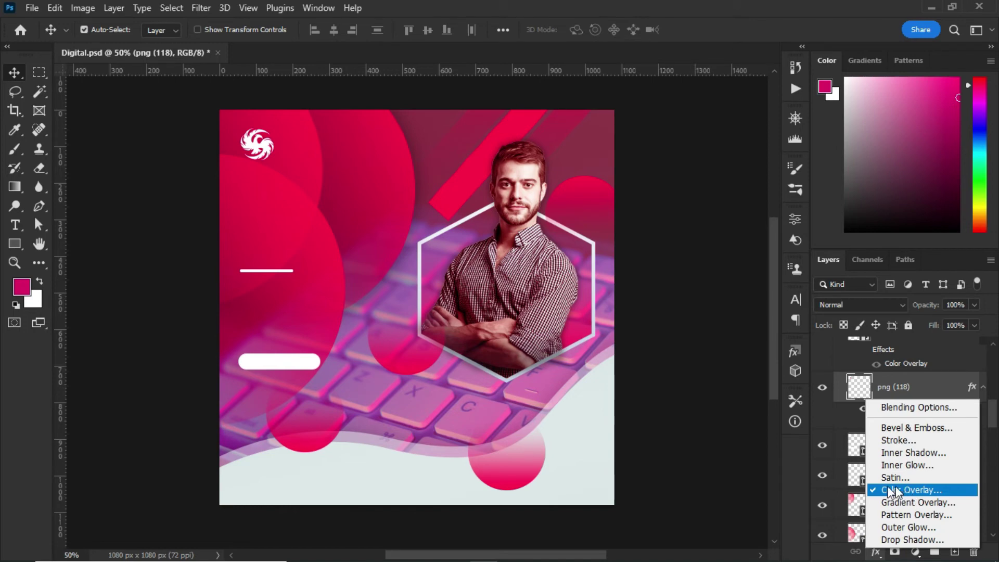
left_click(796, 466)
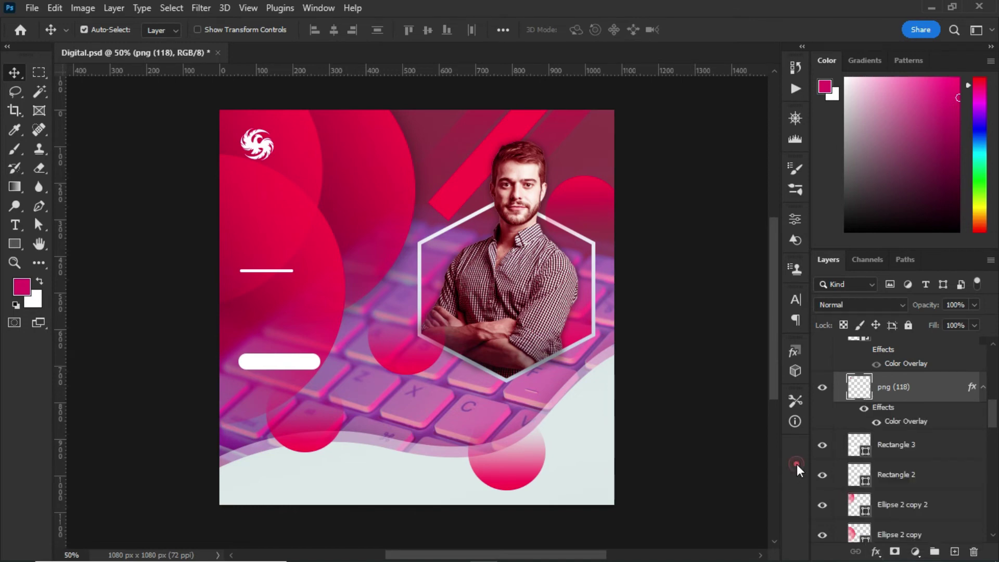
right_click(933, 390)
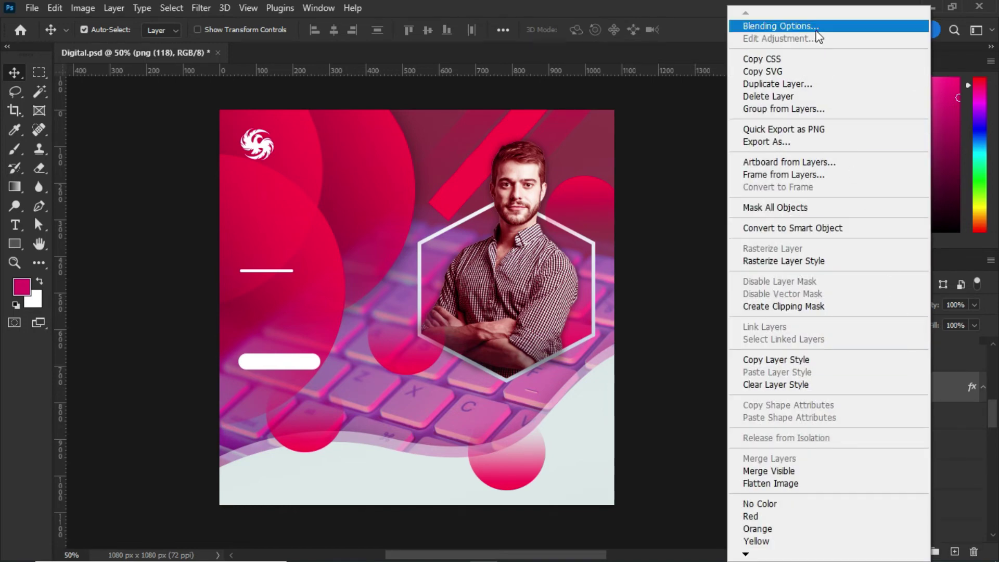
left_click(663, 166)
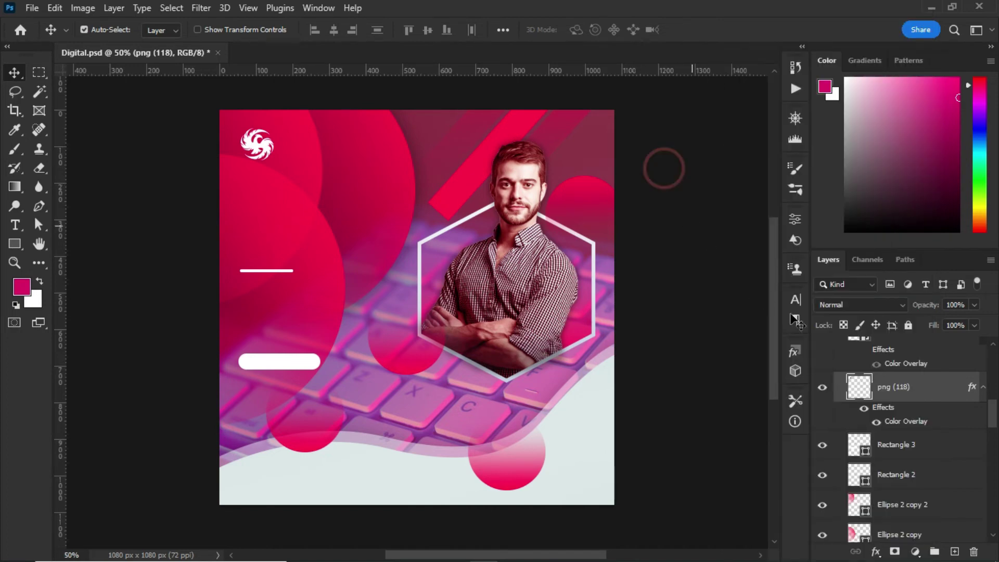
Step: Show the social wht icons layer and enable its Color Overlay effect
scroll(975, 410, "up", 2)
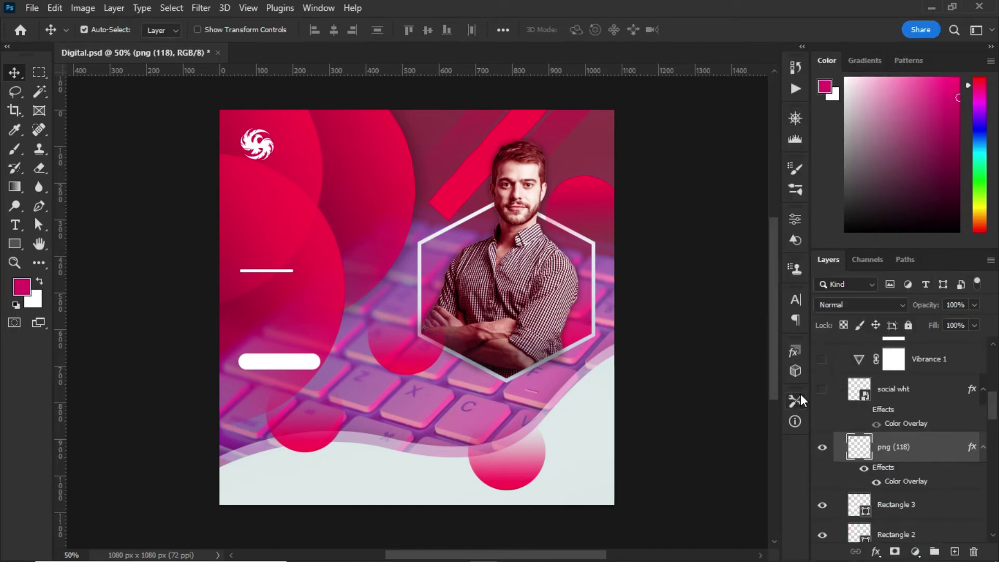
left_click(822, 390)
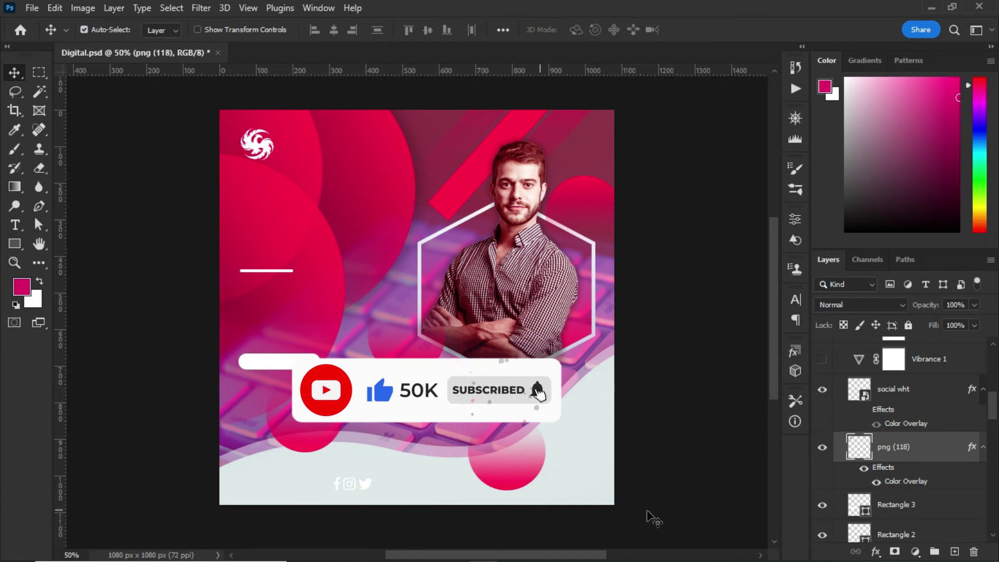
left_click(865, 410)
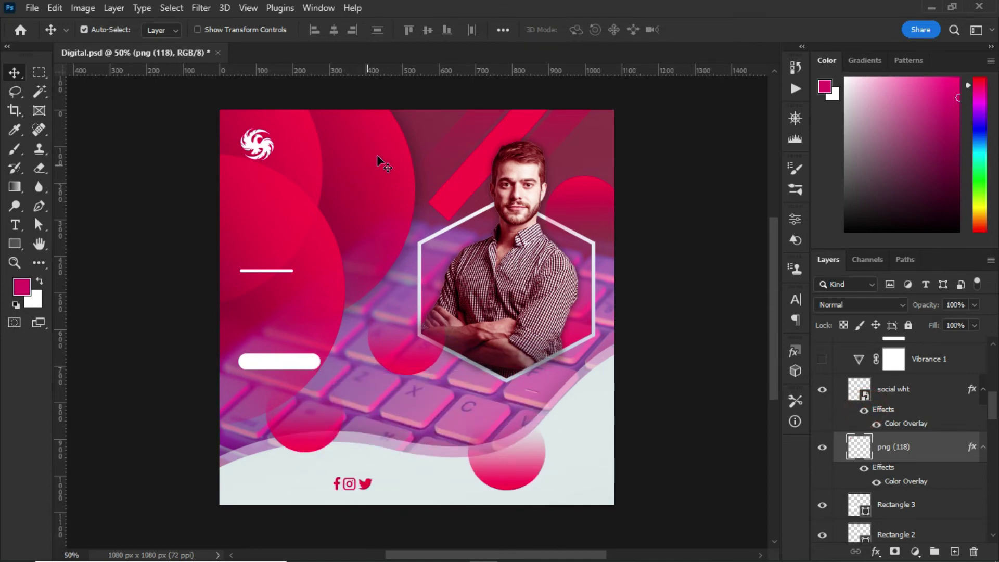
Step: Show the xx cross-pattern layer and the QR Code layer
scroll(897, 421, "up", 2)
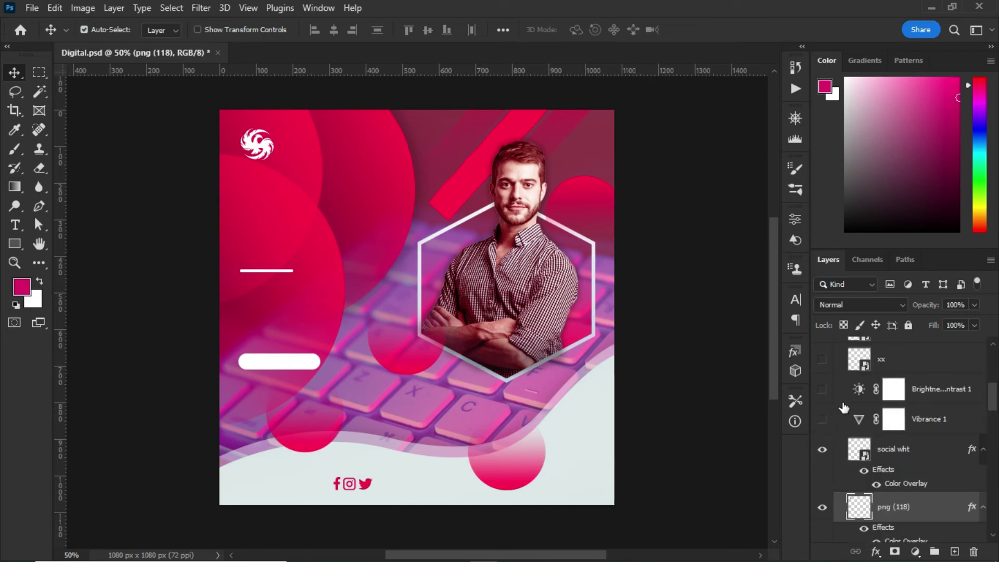
scroll(844, 408, "up", 2)
left_click(821, 419)
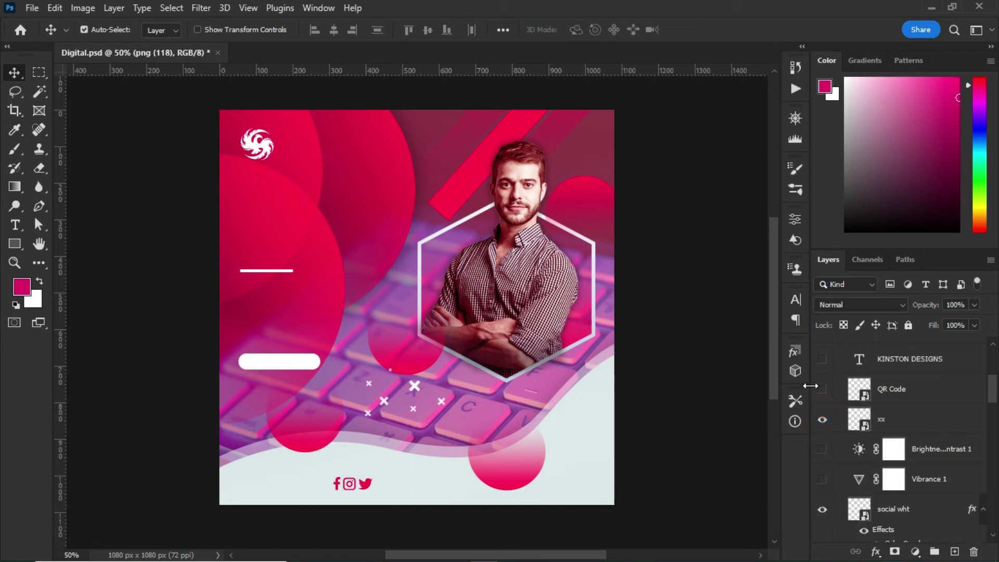
left_click(821, 389)
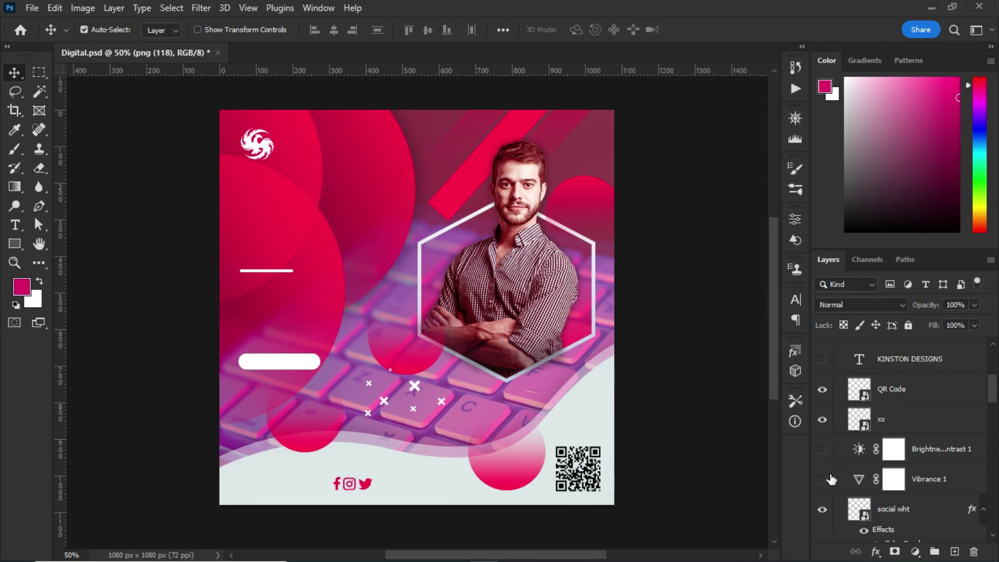
Step: Show the KINSTON DESIGNS brand text and the DIGITAL MARKETING AGENCY headline text layers
scroll(833, 441, "up", 1)
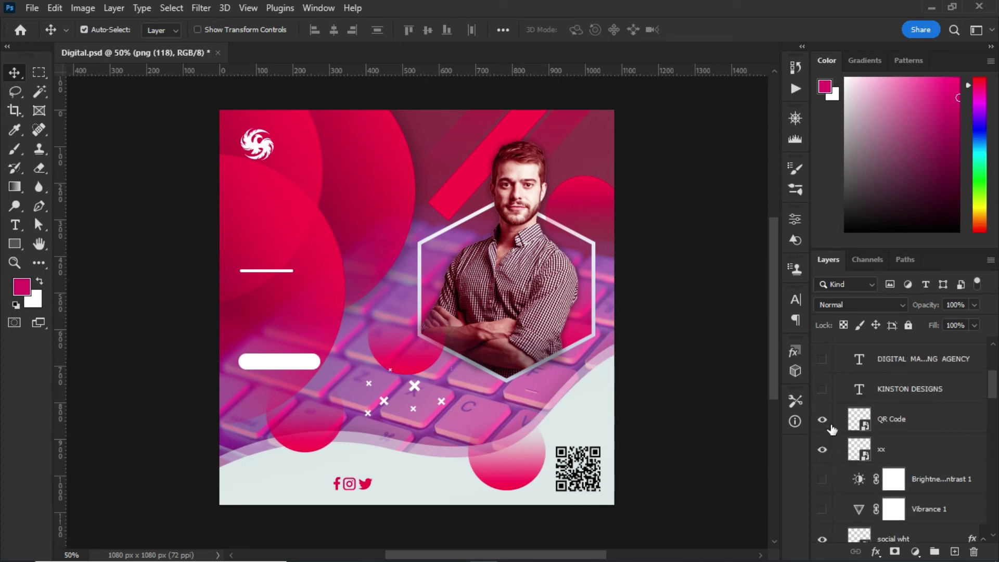
left_click(822, 389)
left_click(822, 359)
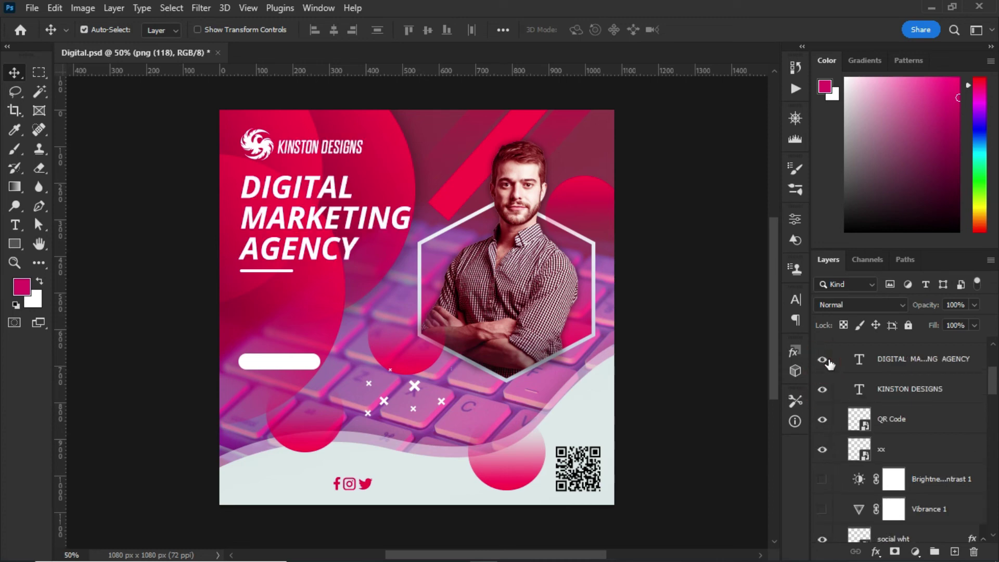
Step: Show the body paragraph text layer and the READ MORE button text layer
scroll(829, 364, "up", 1)
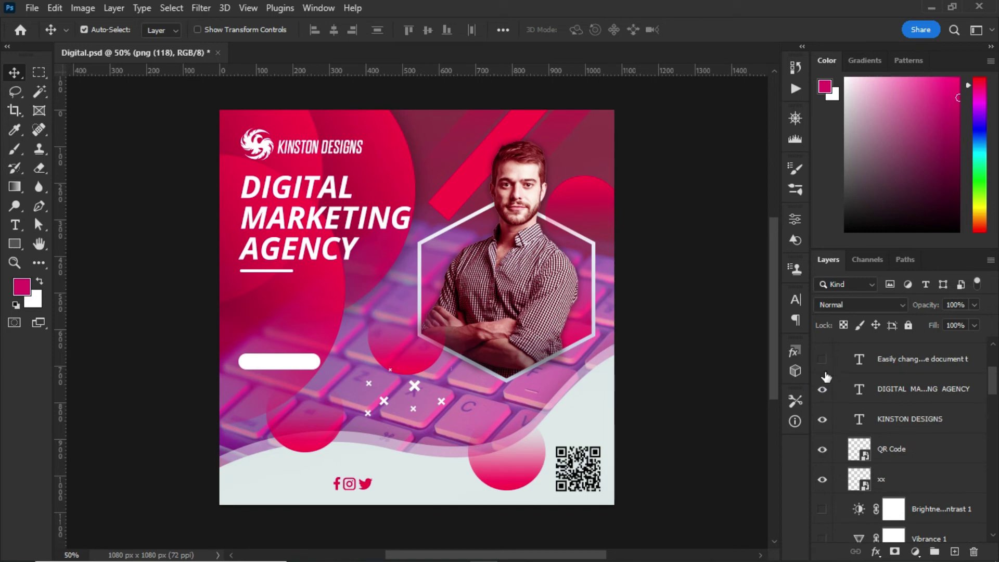
left_click(823, 360)
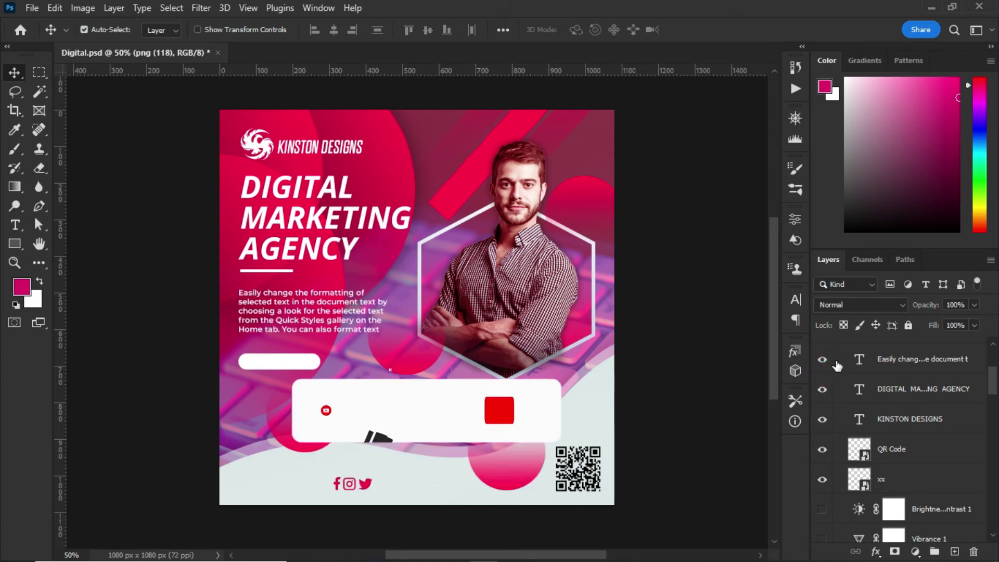
scroll(822, 365, "up", 1)
left_click(822, 360)
Step: Show the Contact Us phone details text layer and the KINSTONDESIGNS social handle text layer
scroll(822, 364, "up", 1)
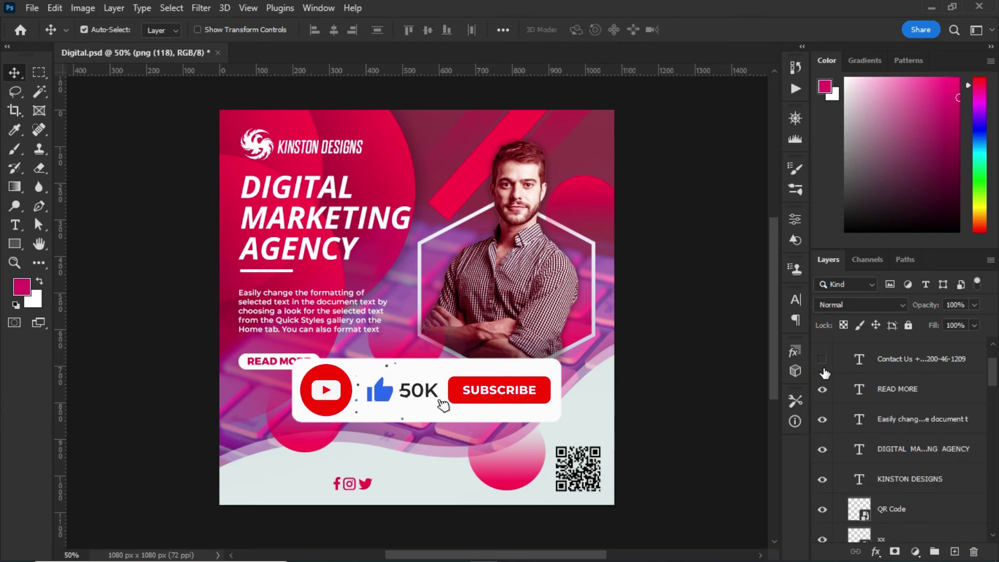
left_click(821, 359)
scroll(838, 364, "up", 2)
left_click(822, 388)
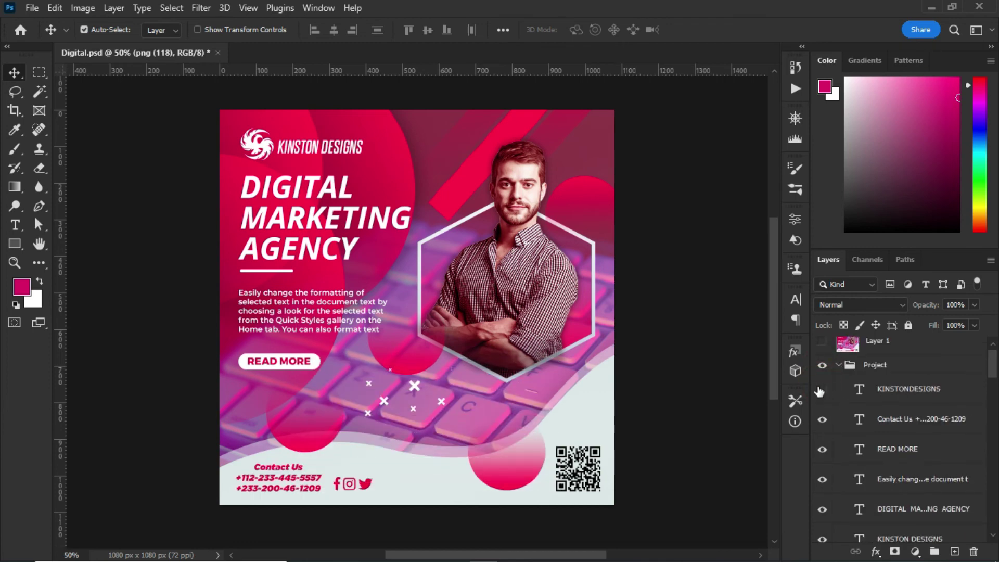
left_click(820, 389)
Step: Show the Vibrance 1 and Brightness/Contrast 1 adjustment layers and open the settings of each
scroll(866, 432, "down", 5)
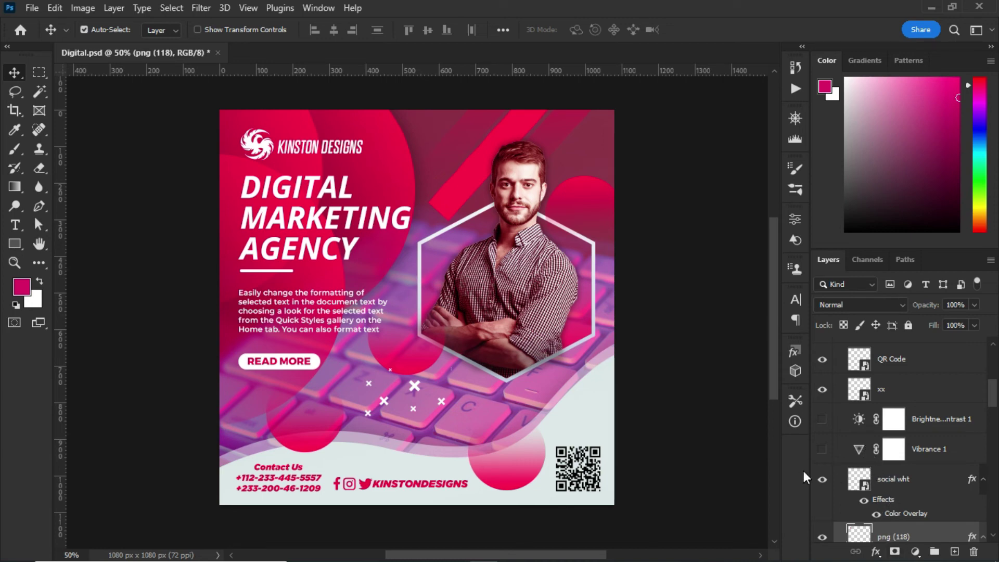
left_click(821, 449)
double_click(858, 450)
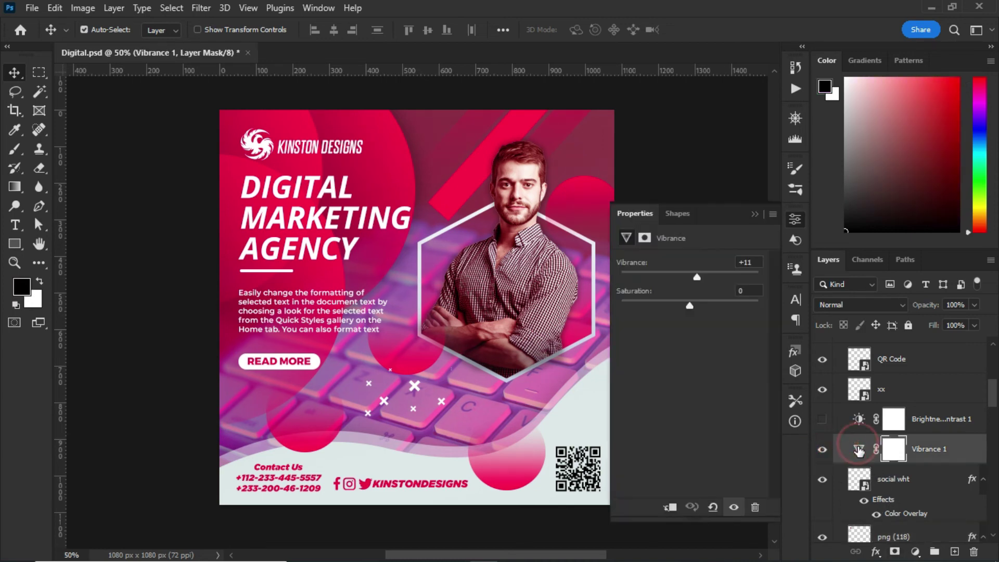
left_click(822, 422)
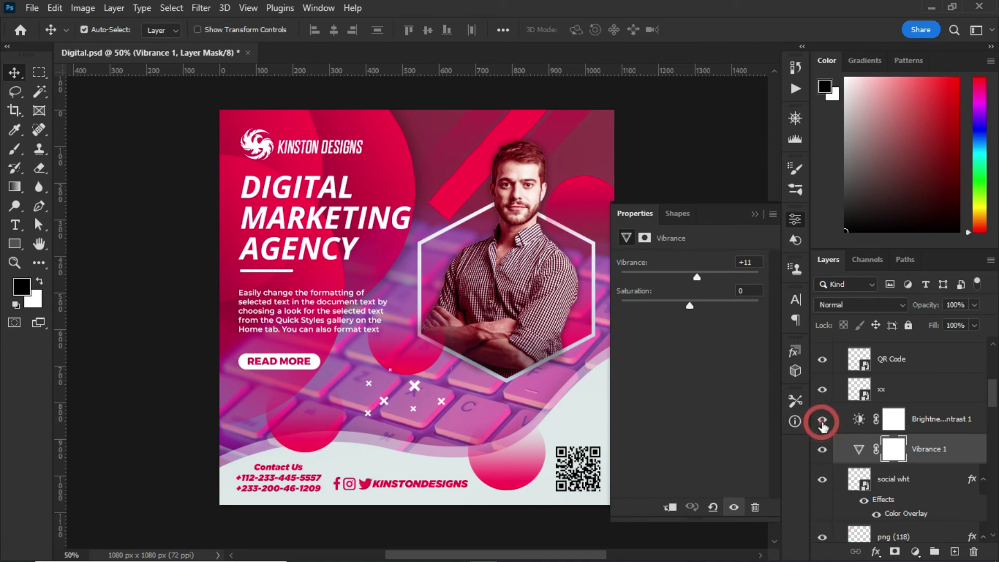
double_click(922, 429)
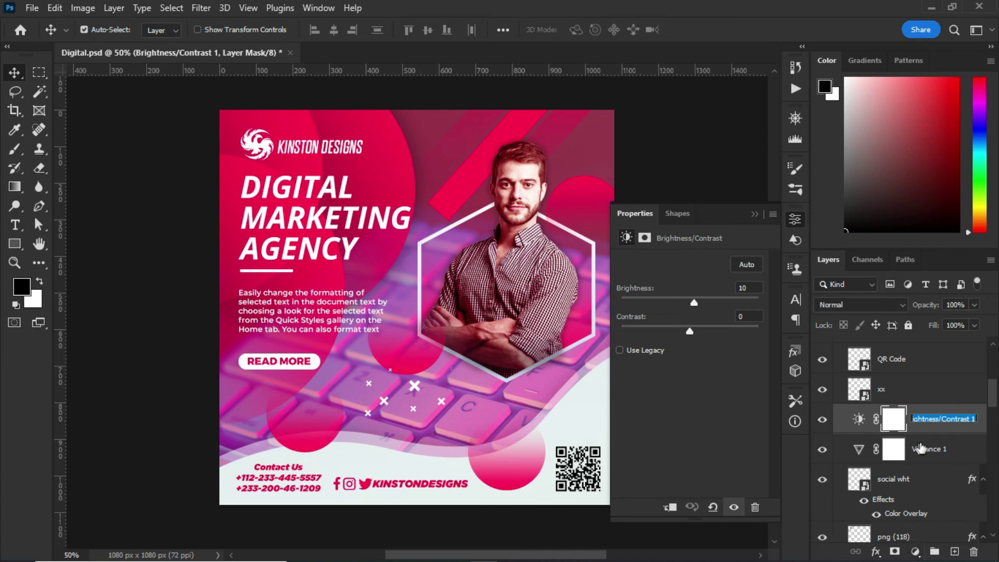
Step: Review the Vibrance 1 and Brightness/Contrast 1 settings and the available adjustment layer types, then close the adjustment settings
left_click(973, 443)
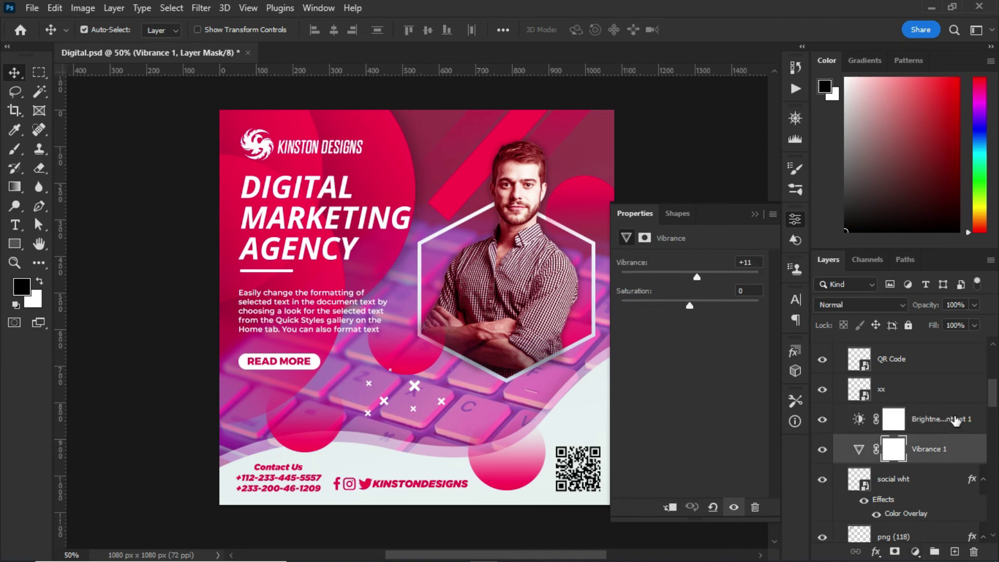
left_click(956, 420)
left_click(916, 555)
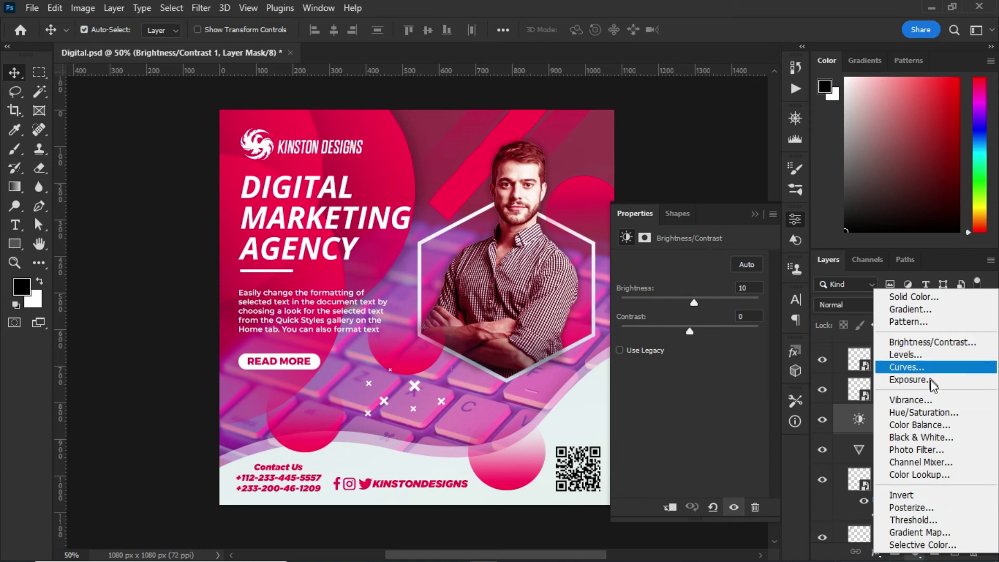
left_click(760, 219)
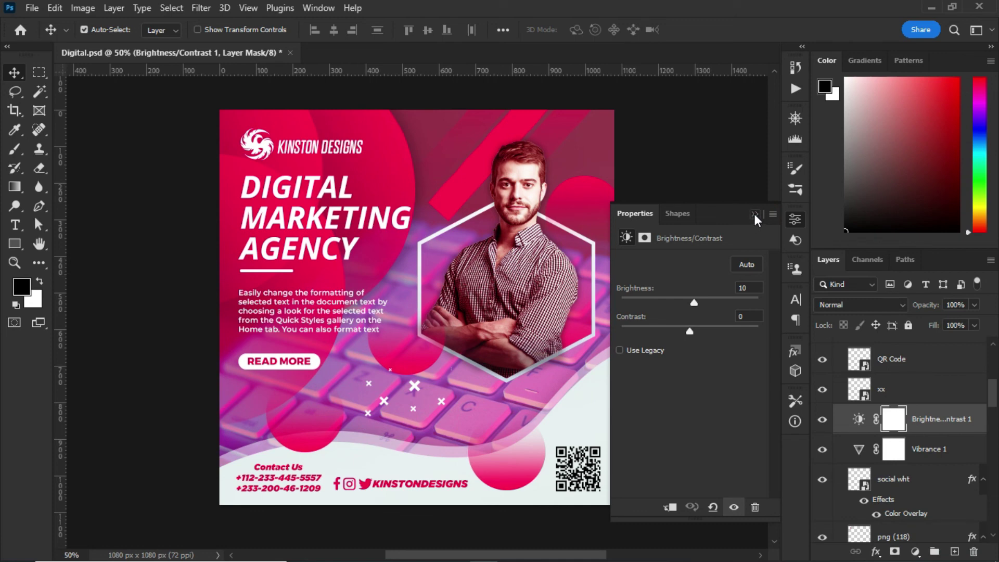
left_click(753, 213)
Step: Collapse the Project group and show Layer 1 above it
scroll(950, 416, "up", 5)
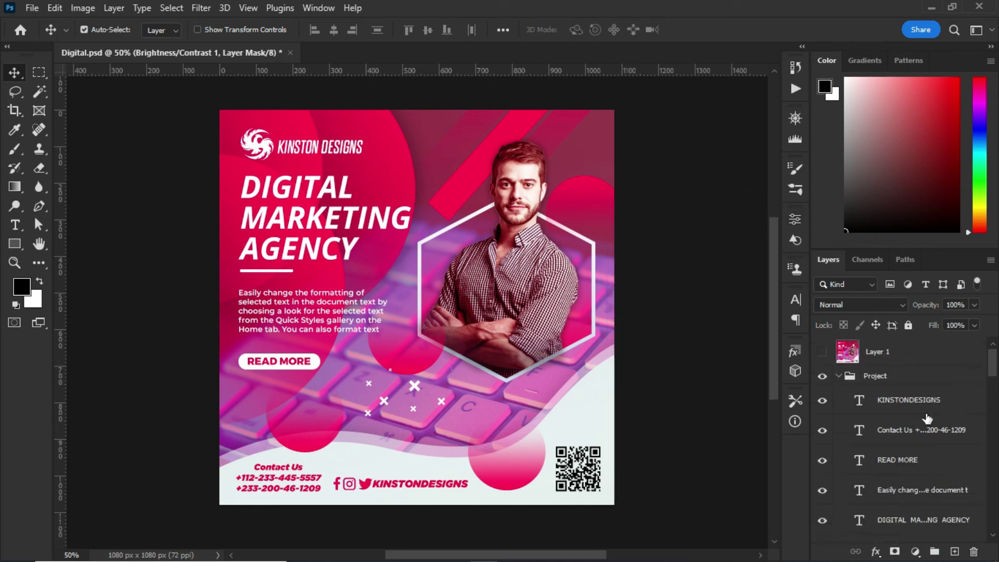
left_click(838, 377)
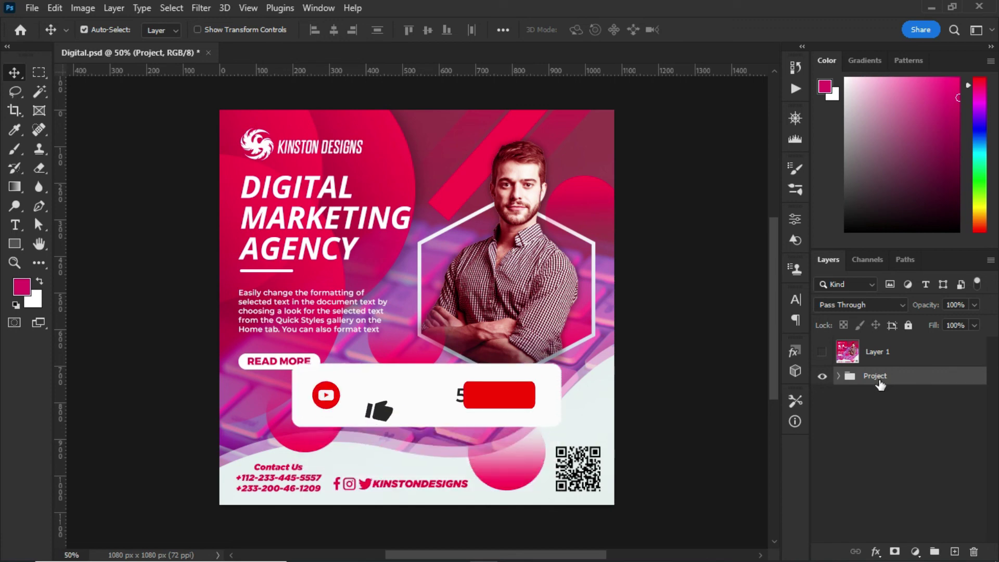
left_click(822, 352)
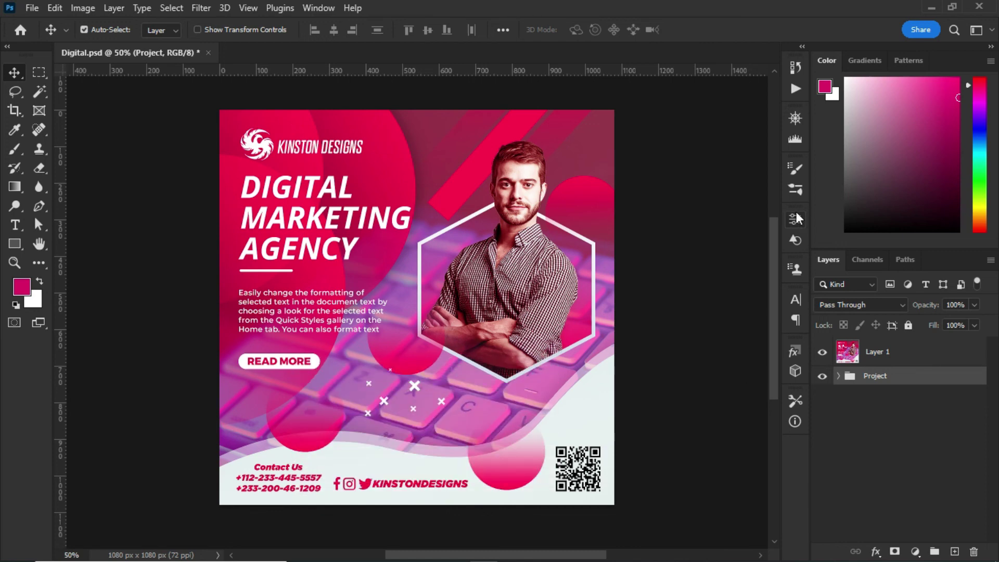
Step: Open the list of brush groups for viewing
left_click(794, 190)
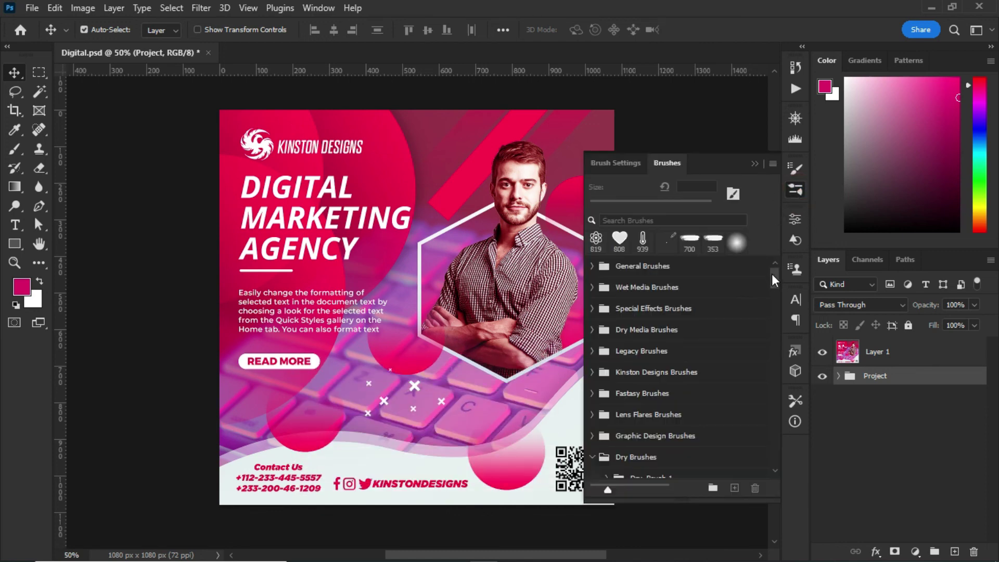
mouse_move(778, 274)
left_mouse_down()
mouse_move(775, 454)
mouse_move(801, 256)
left_mouse_up()
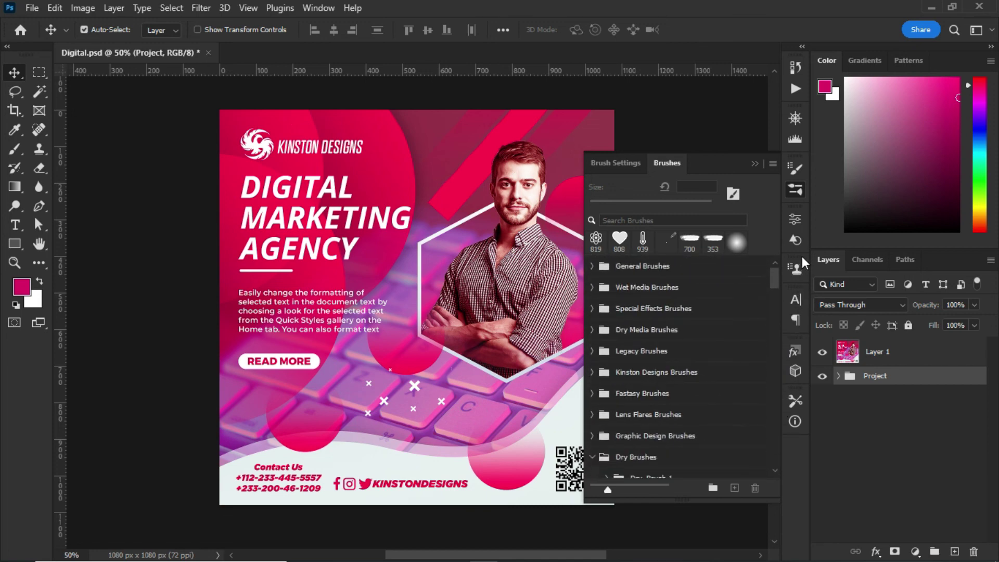